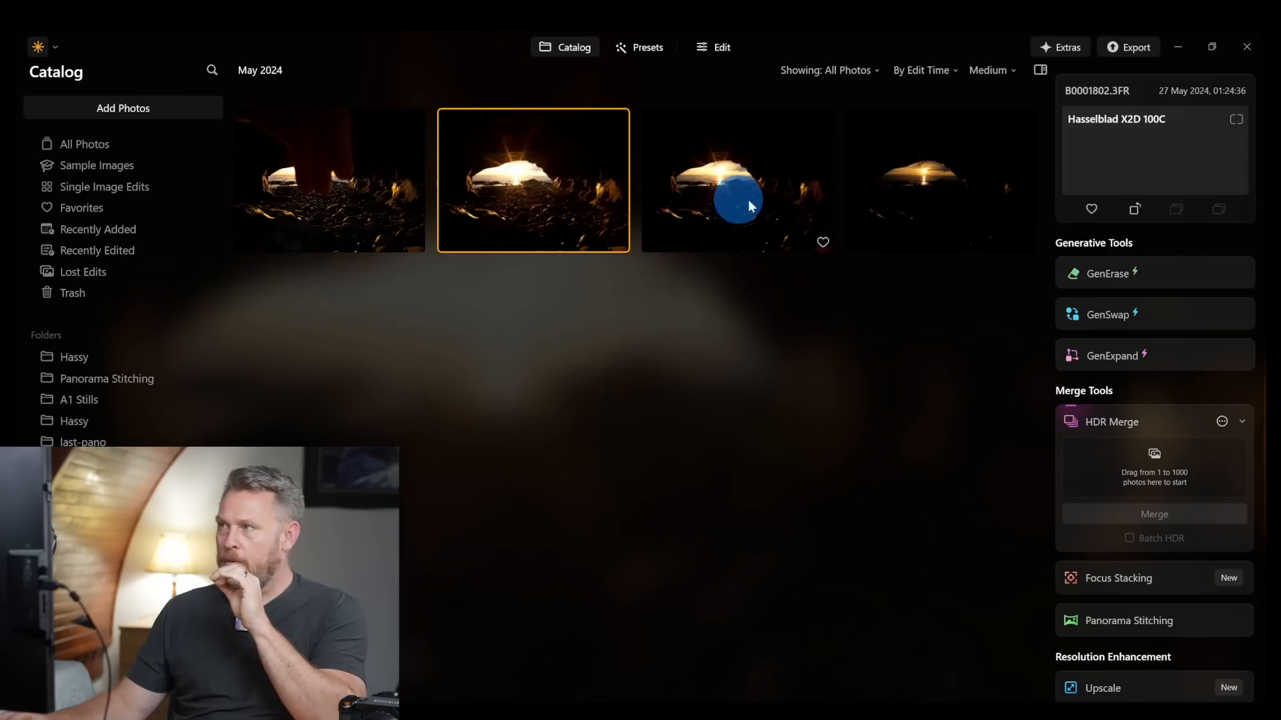
Step: Review the four cave exposures one at a time and view the hand-shaded frame B0001803.3FR at full size
left_click(907, 183)
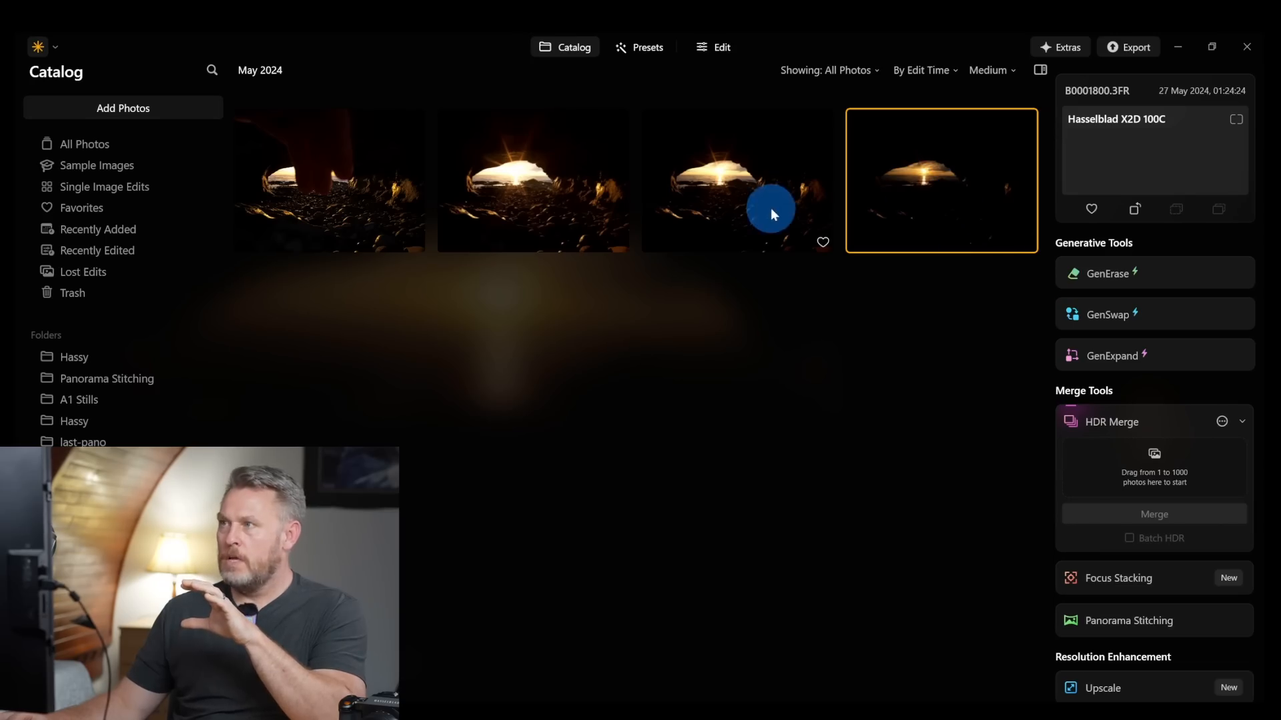
left_click(716, 186)
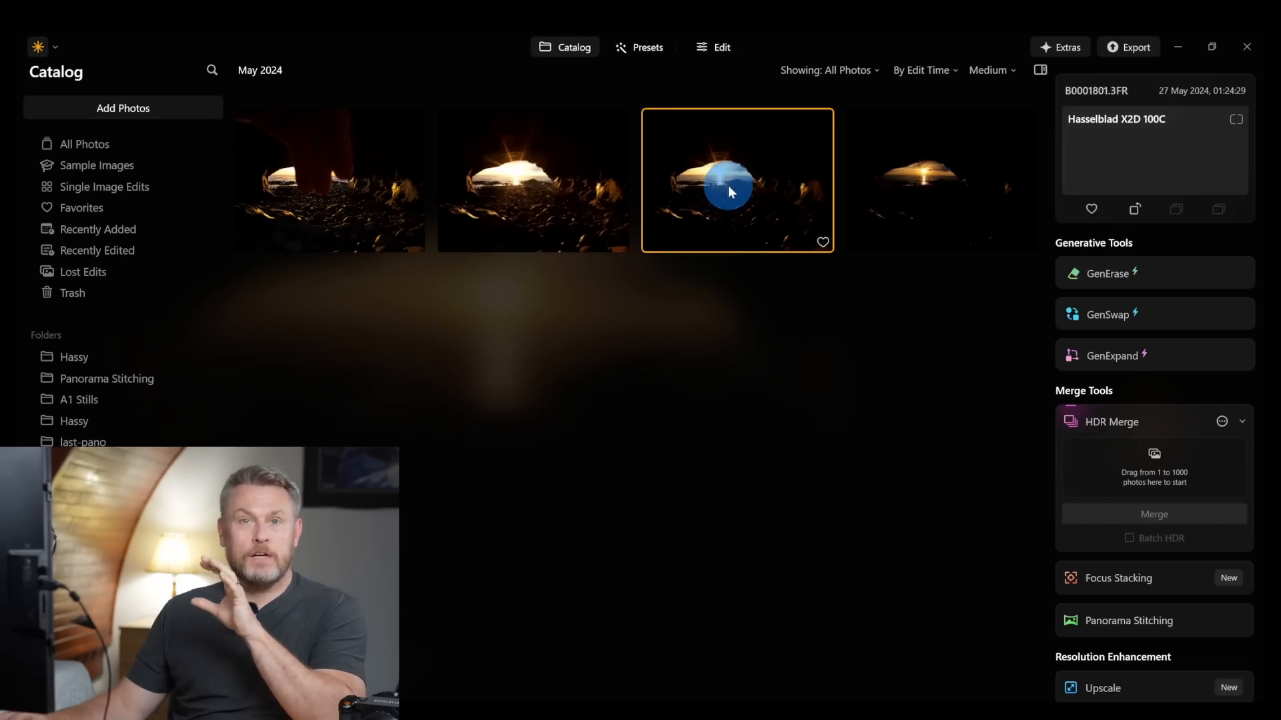
left_click(540, 206)
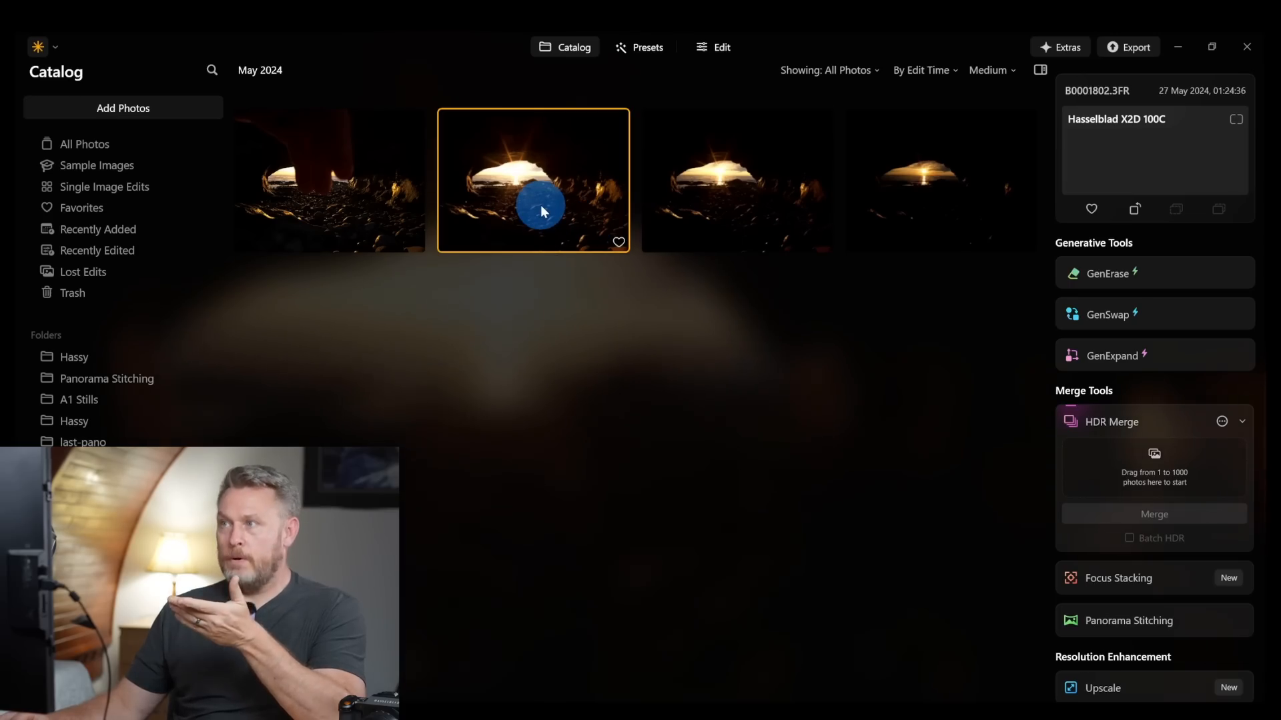
left_click(390, 237)
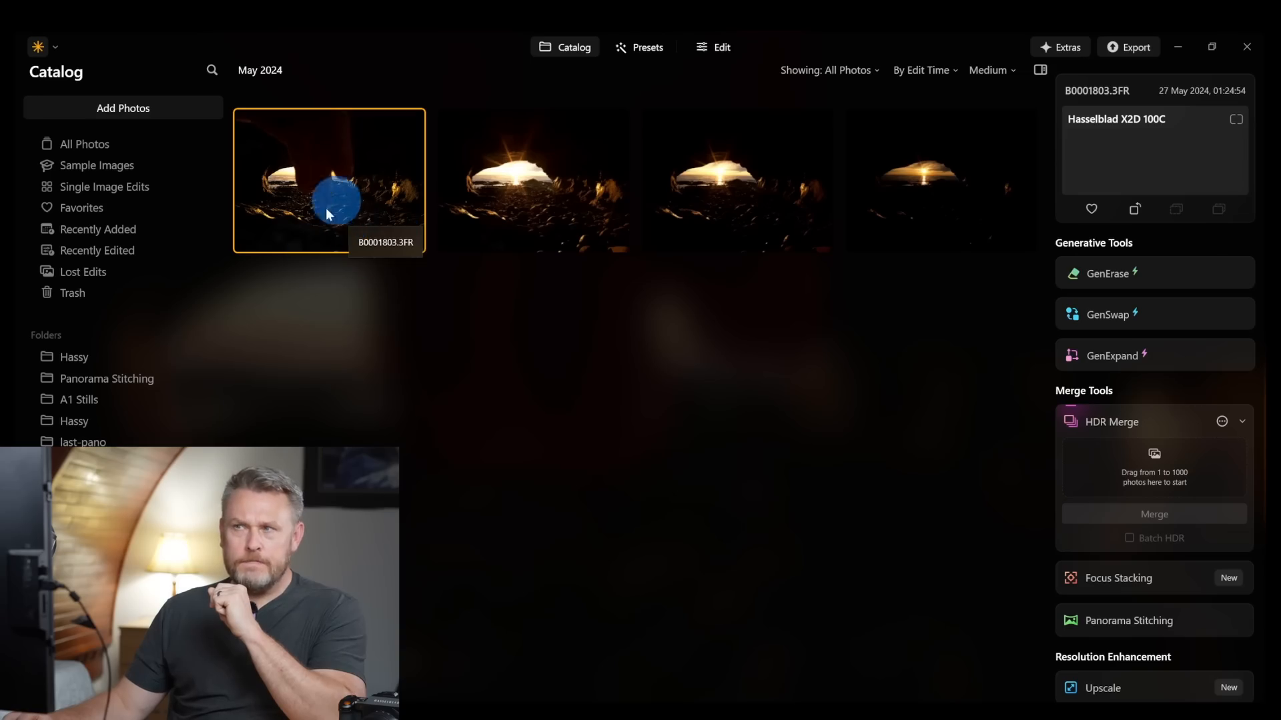
double_click(303, 202)
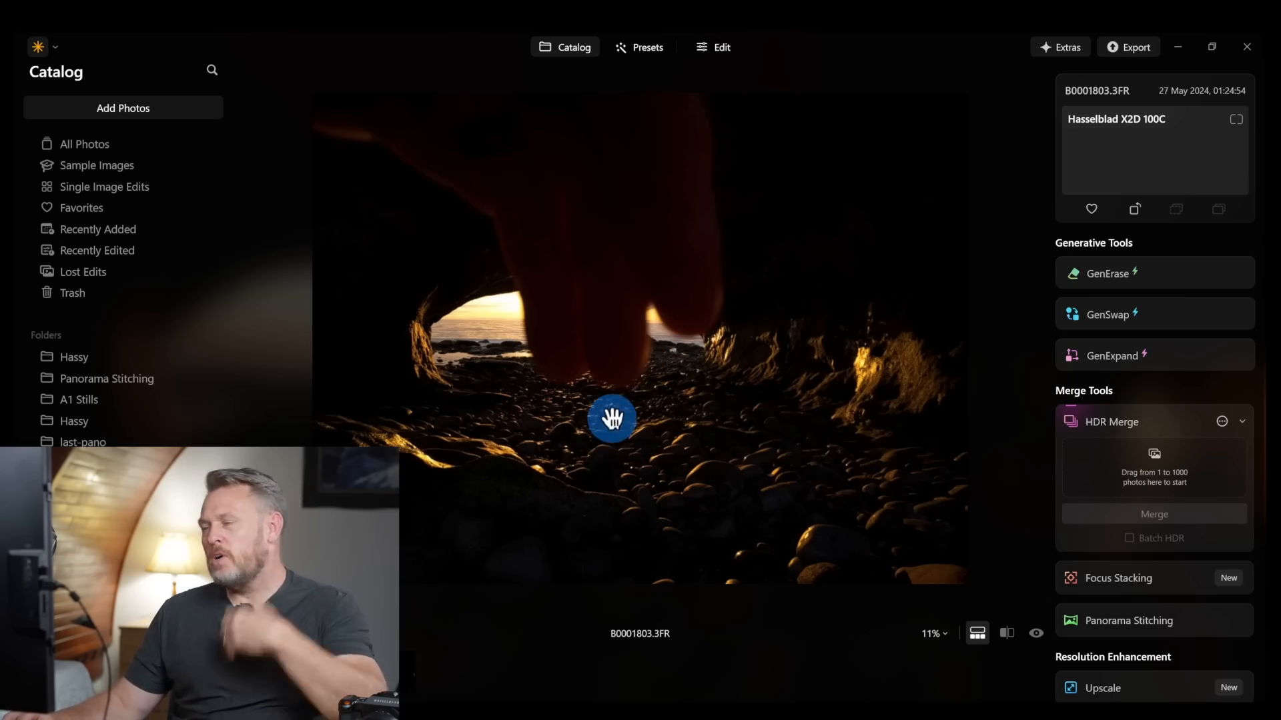
left_click(587, 41)
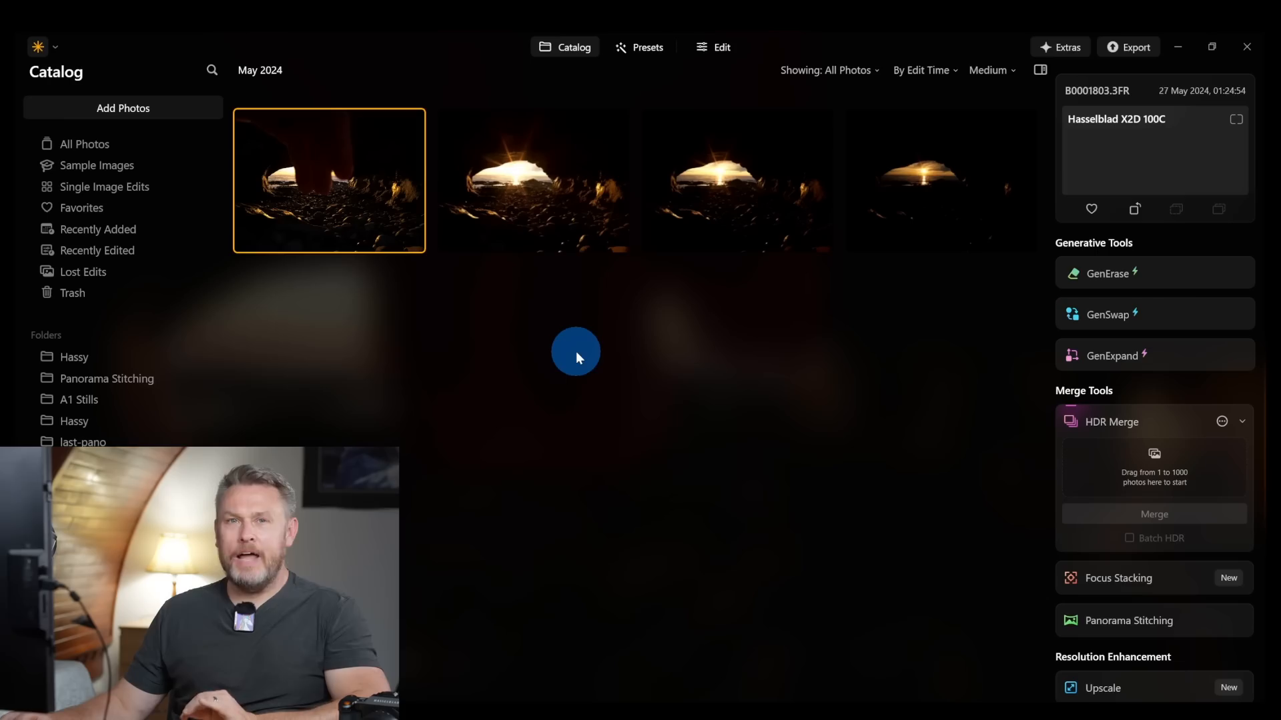
Step: Compare the three unobstructed bracketed exposures with the hand-shaded frame by selecting each in the catalog
left_click(546, 189)
left_click(810, 194)
left_click(904, 186)
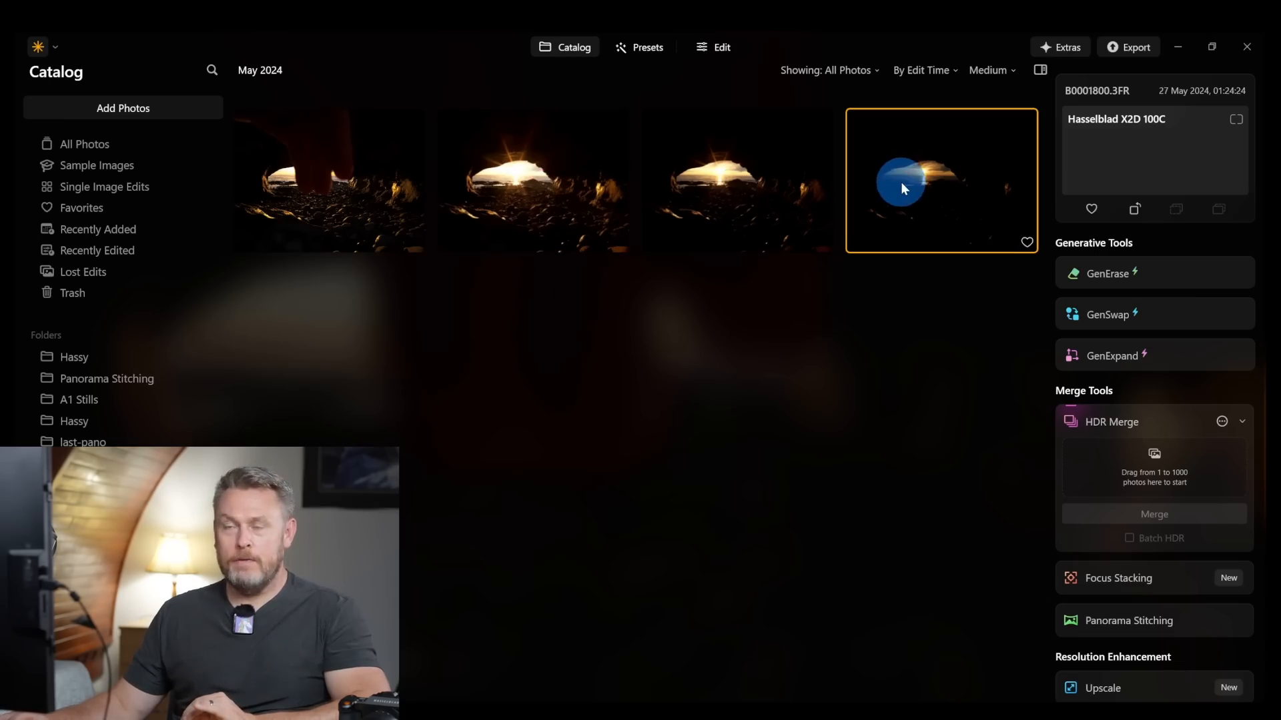
left_click(308, 208)
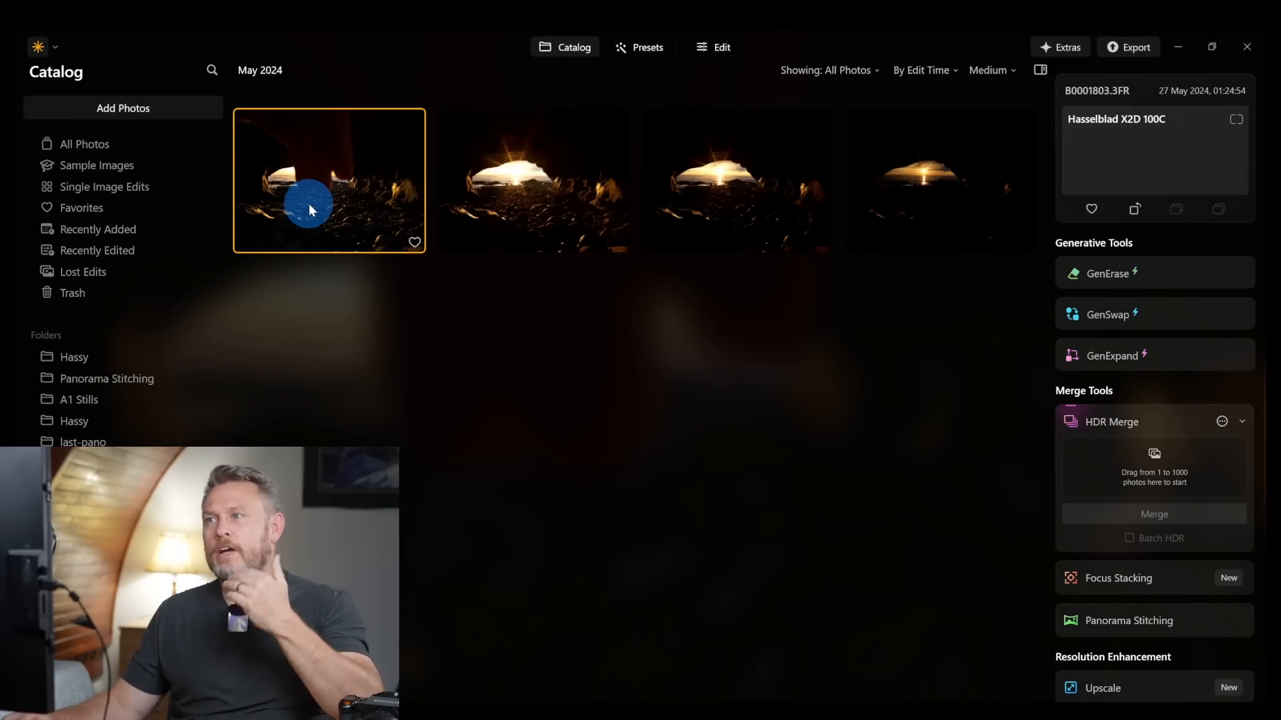
left_click(549, 194)
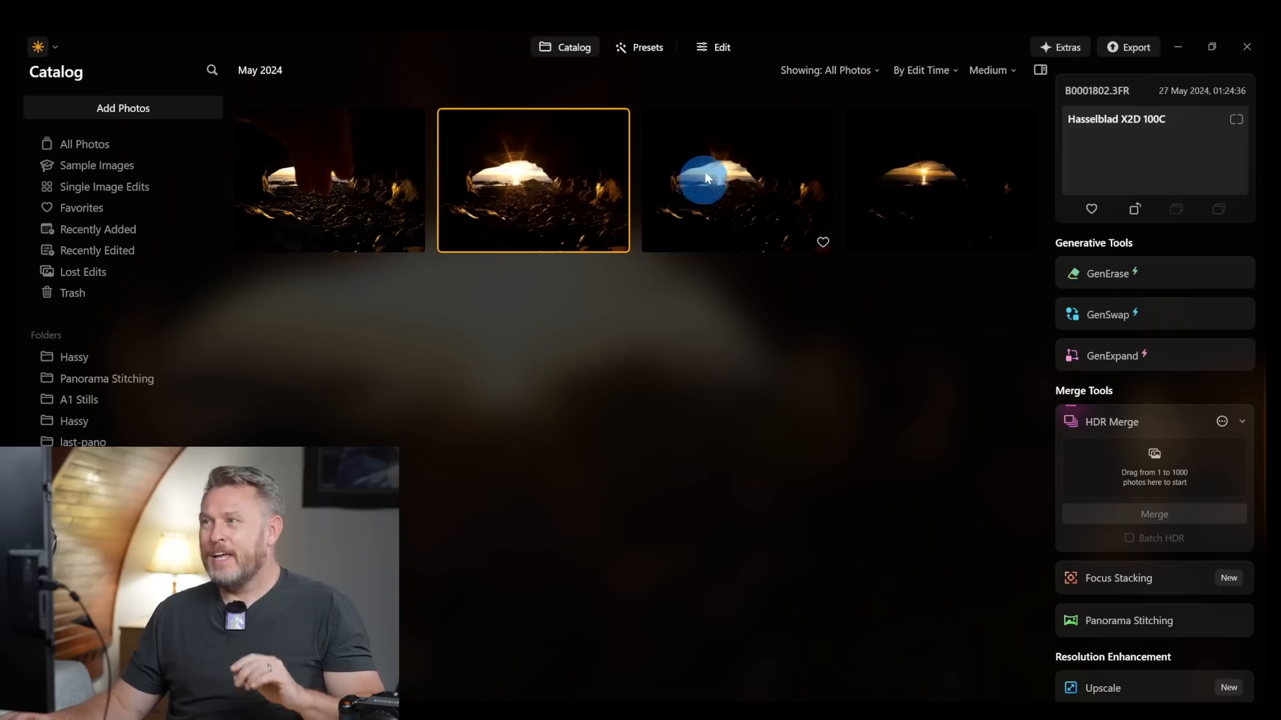
left_click(718, 183)
left_click(952, 213)
left_click(555, 199)
left_click(740, 199)
left_click(389, 198)
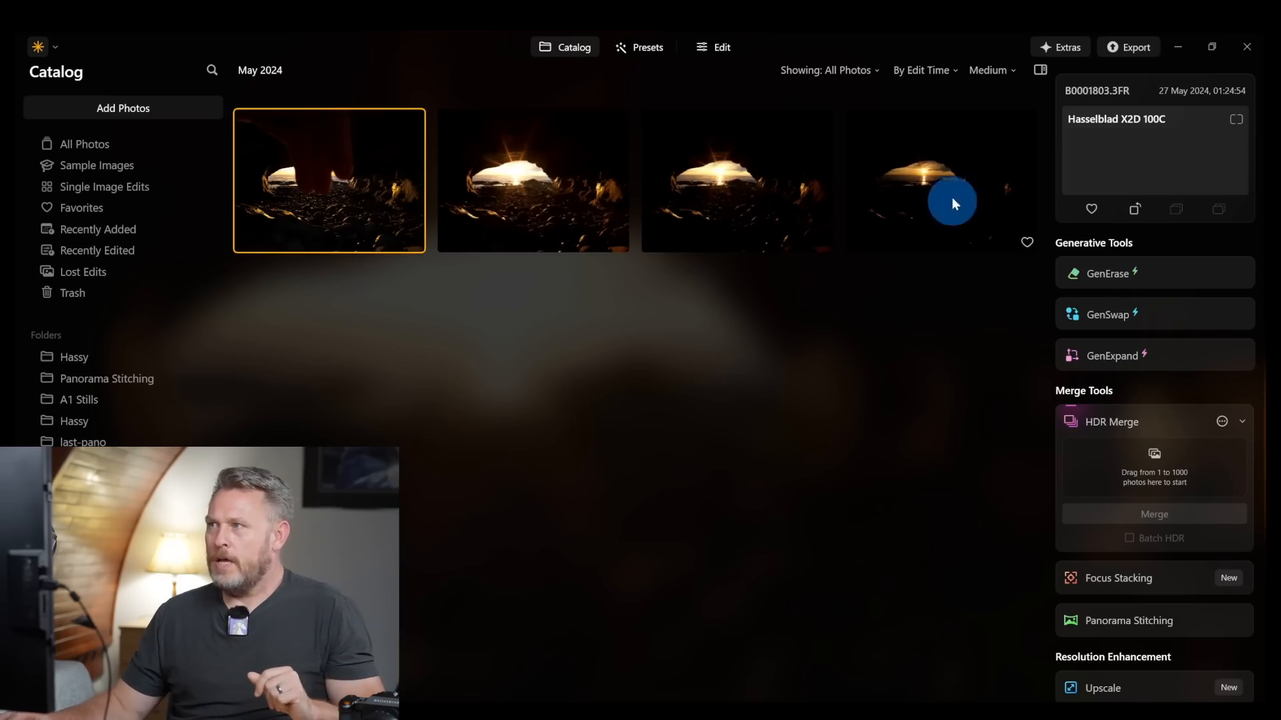
Step: Inspect the exposures with catalog thumbnails at the Largest size and return the thumbnails to Medium
left_click(953, 202)
left_click(991, 71)
left_click(992, 162)
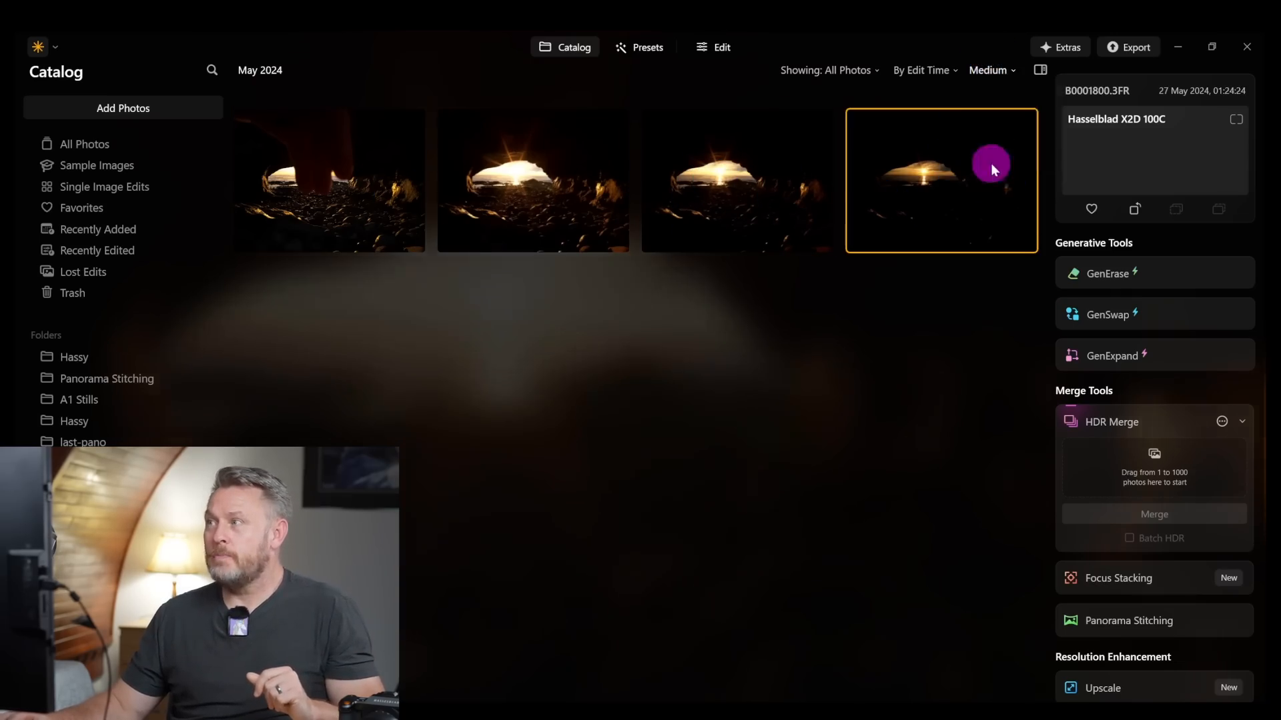
scroll(765, 437, "down", 3)
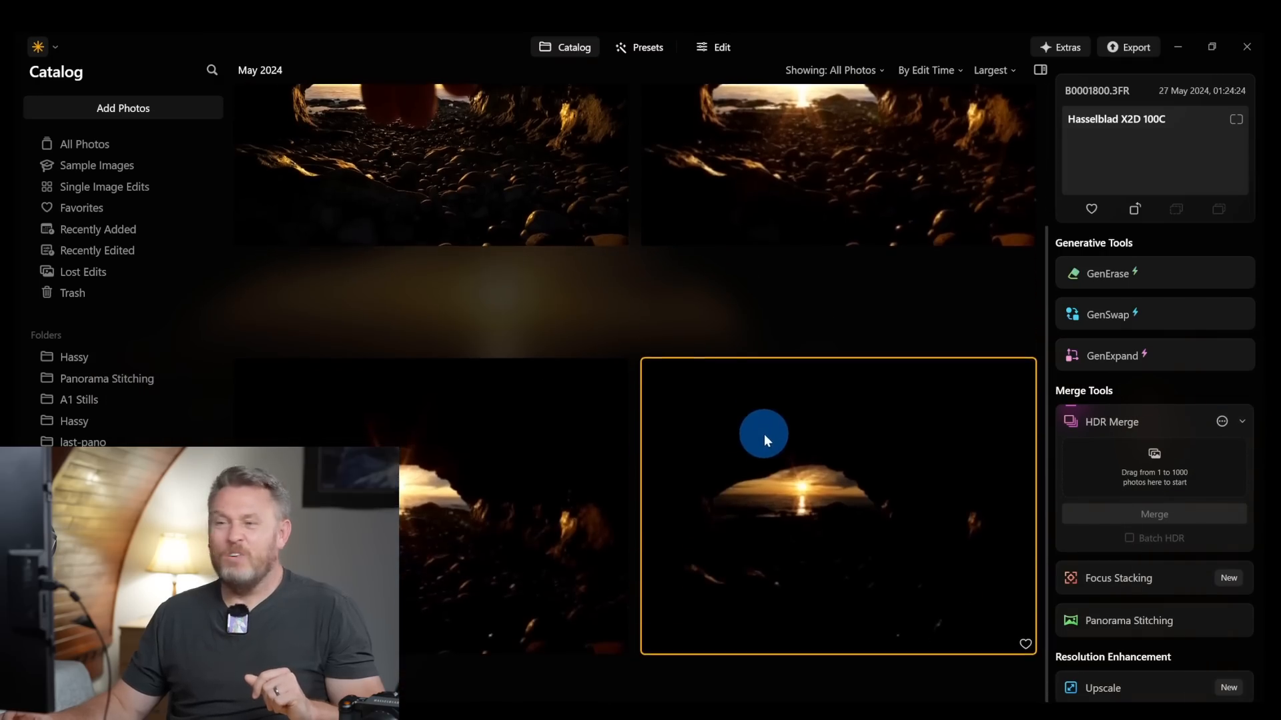
scroll(764, 441, "up", 3)
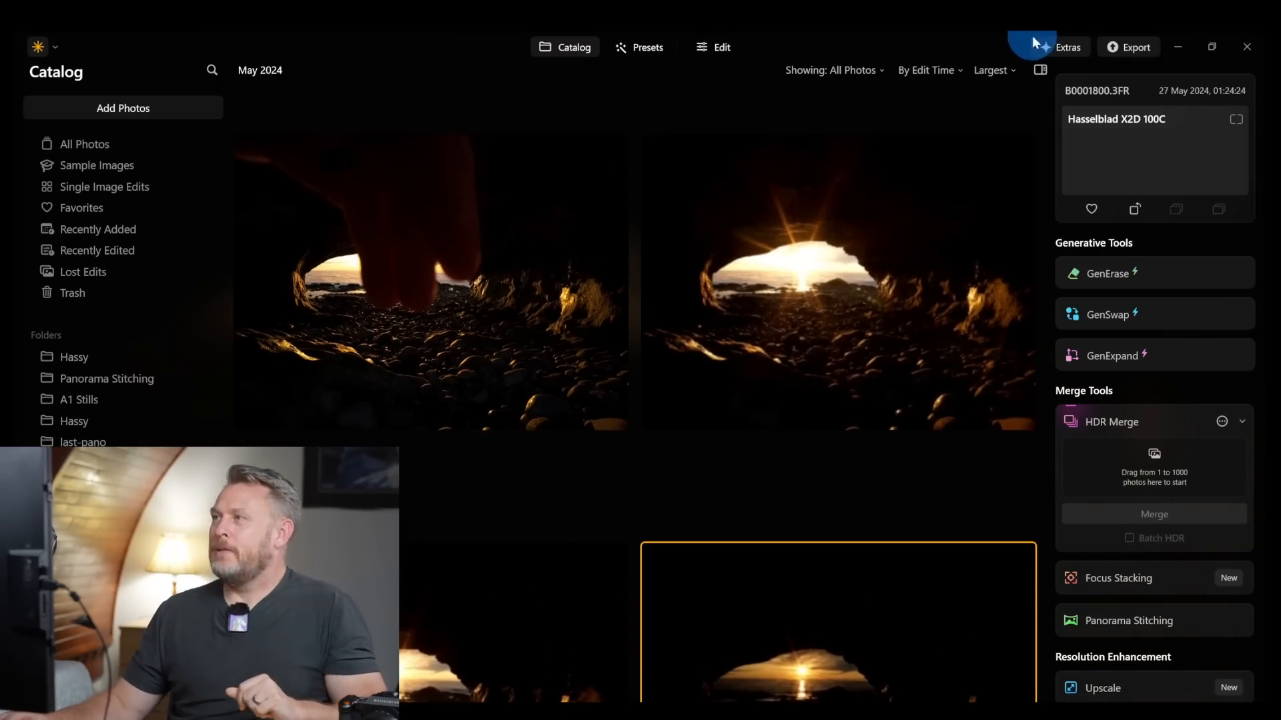
left_click(1012, 71)
left_click(1008, 121)
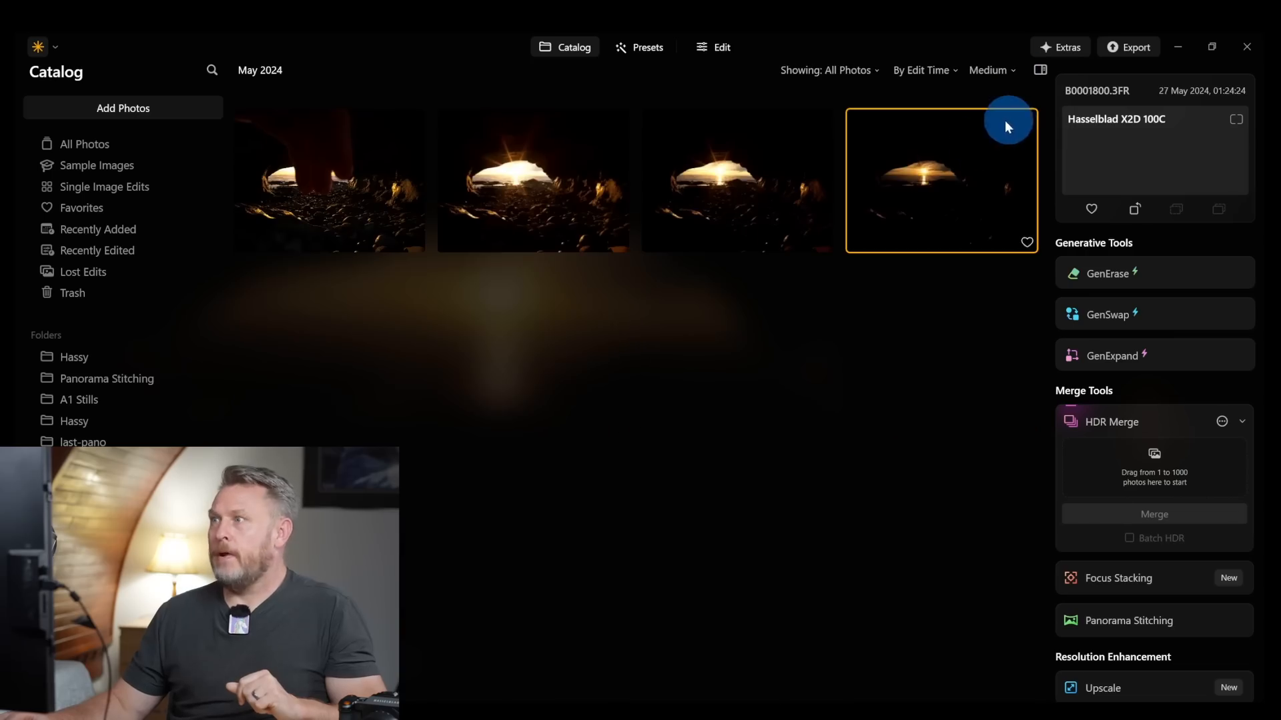
Step: Merge the three unobstructed exposures, B0001800 to B0001802, into one image with HDR Merge
left_click(558, 194, "shift")
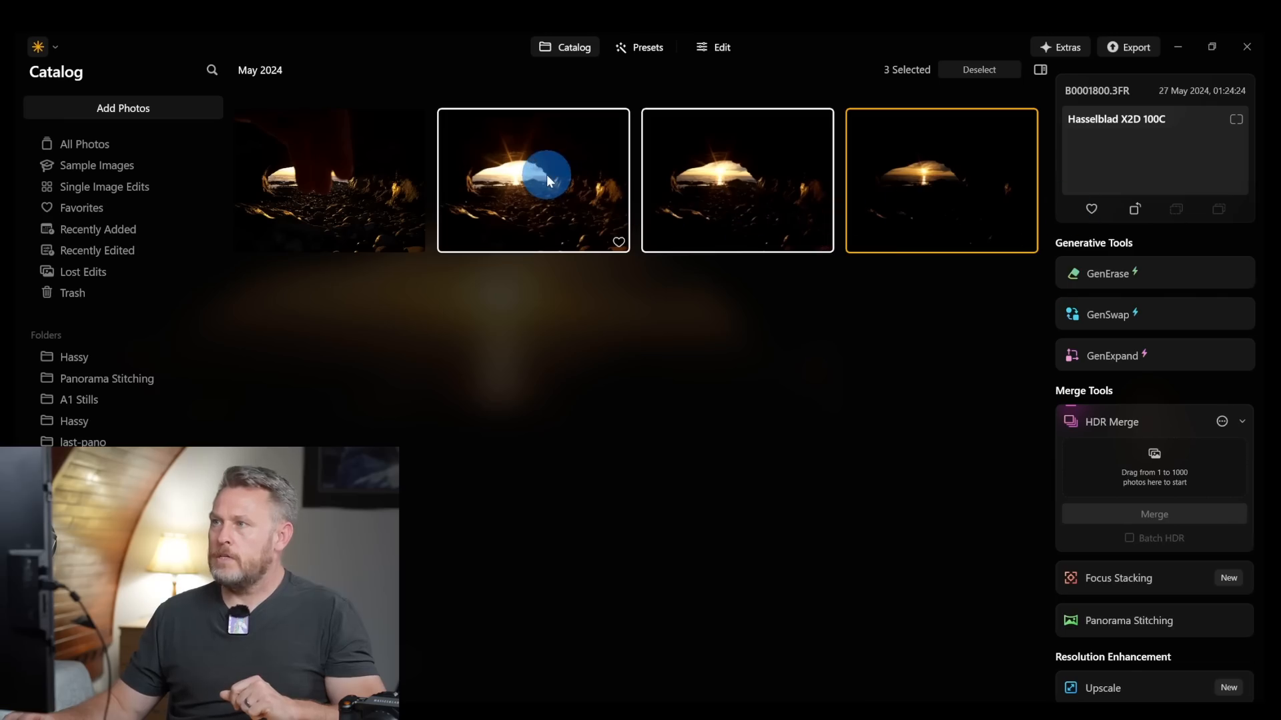
left_click_drag(547, 175, 1154, 468)
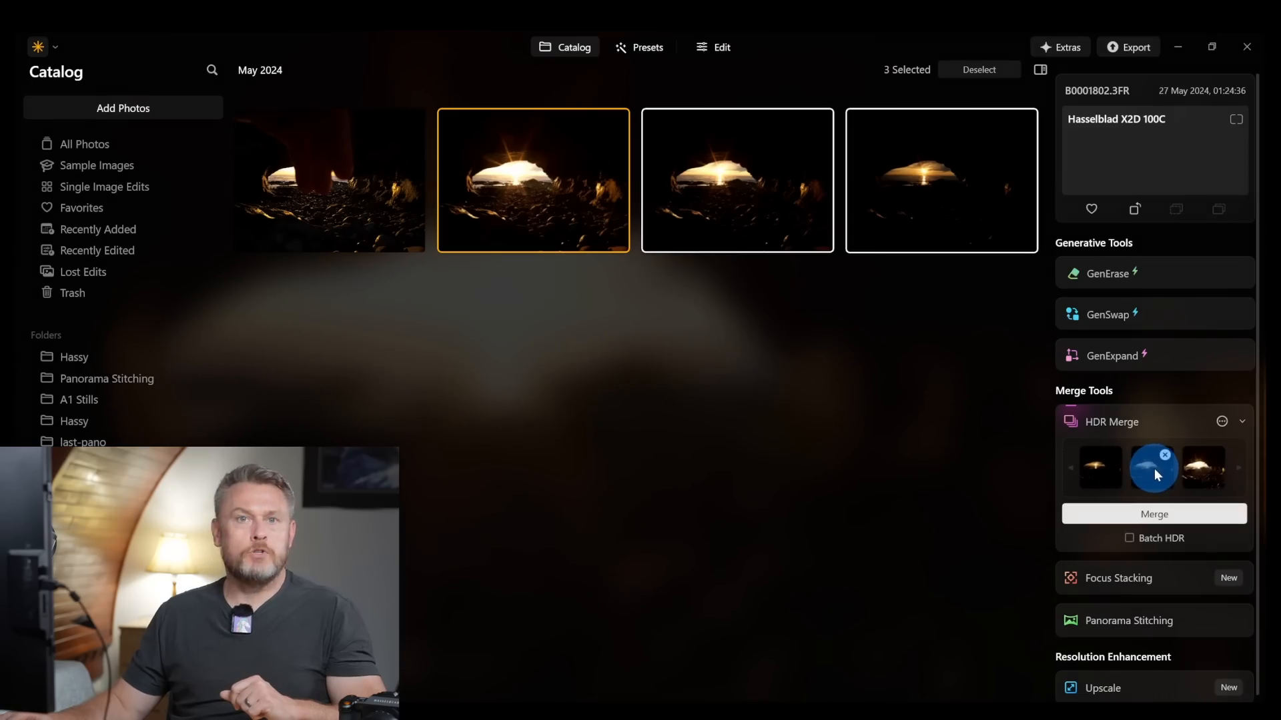
left_click(1154, 517)
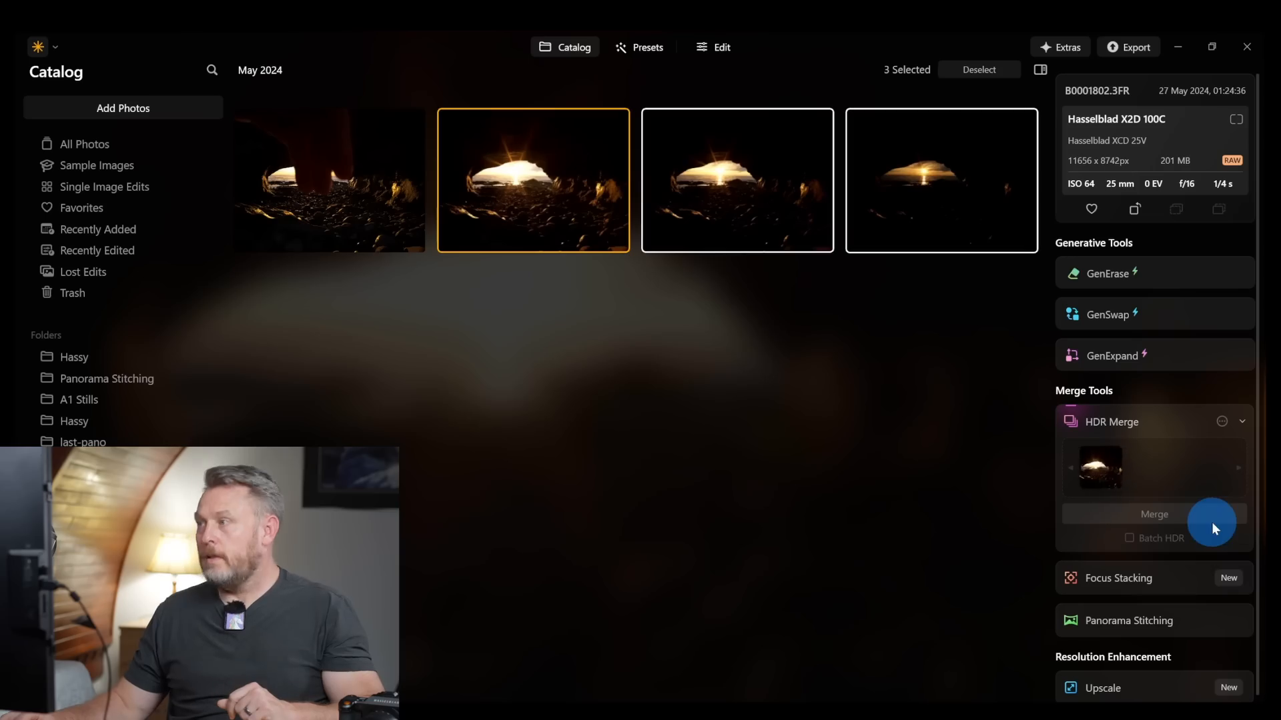
left_click(1212, 522)
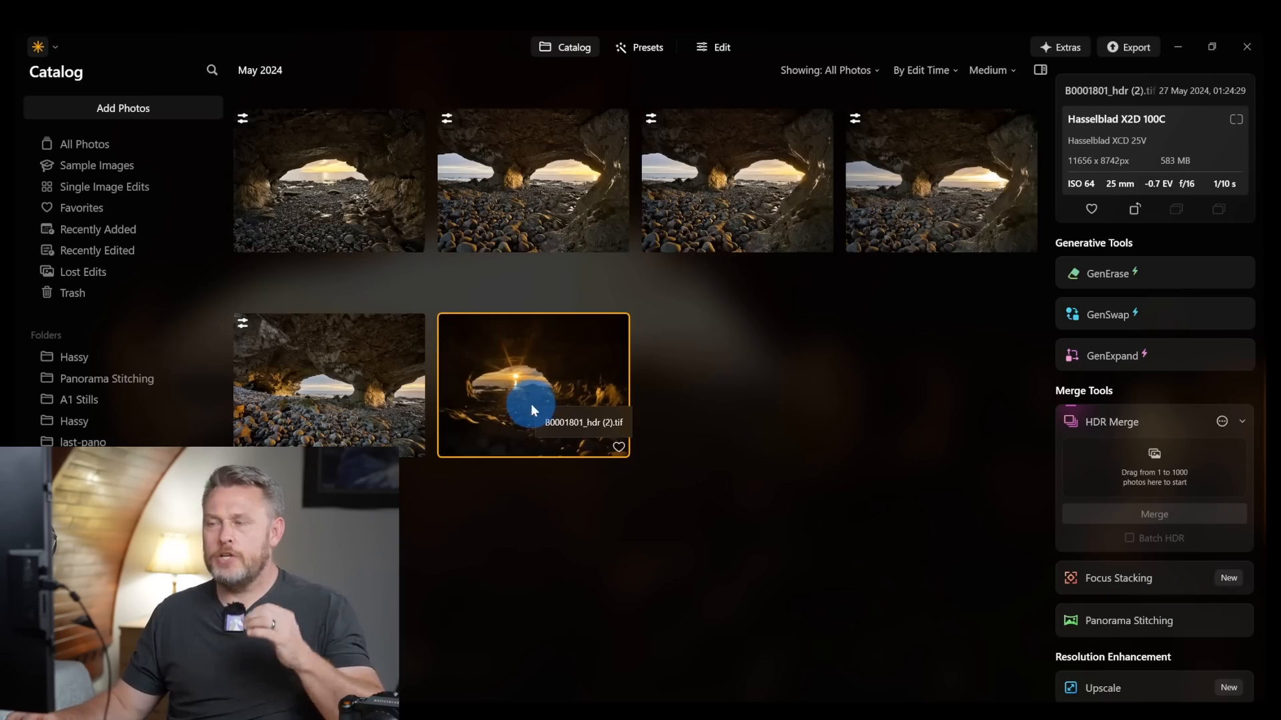
Step: Open the merged B0001801_hdr (2).tif for editing and set its Develop exposure to 1.48
double_click(510, 374)
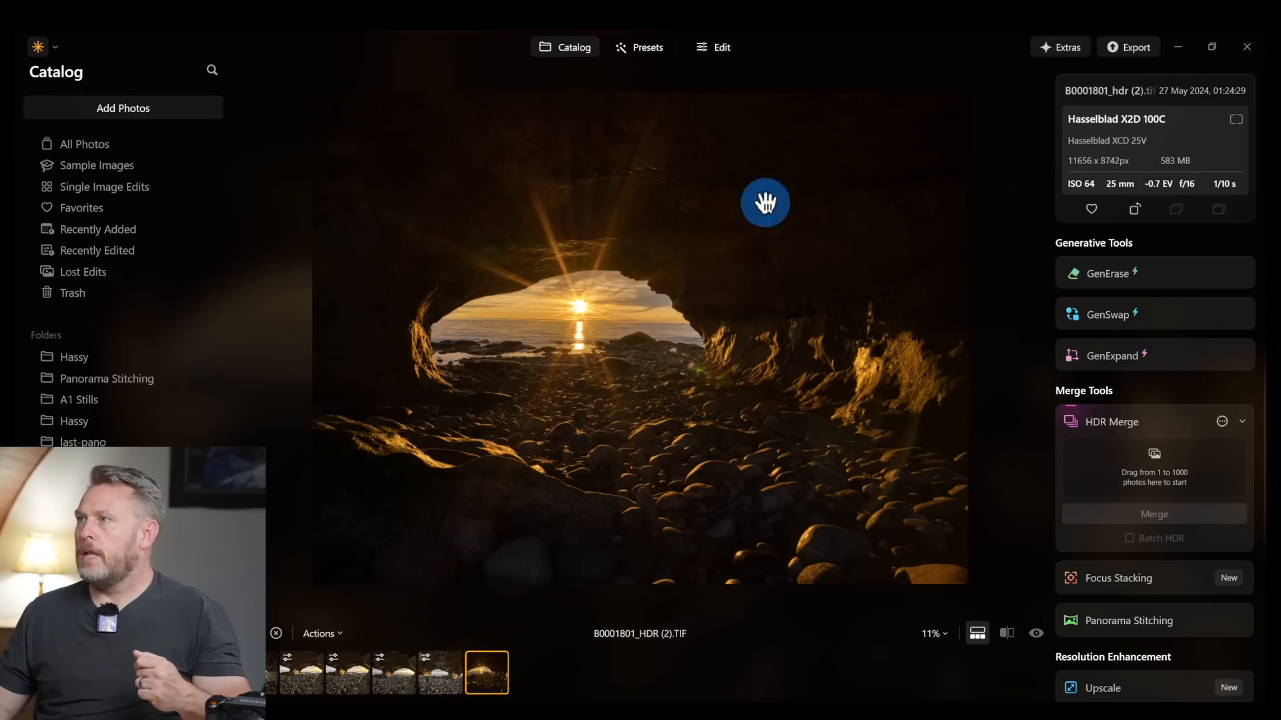
left_click(715, 48)
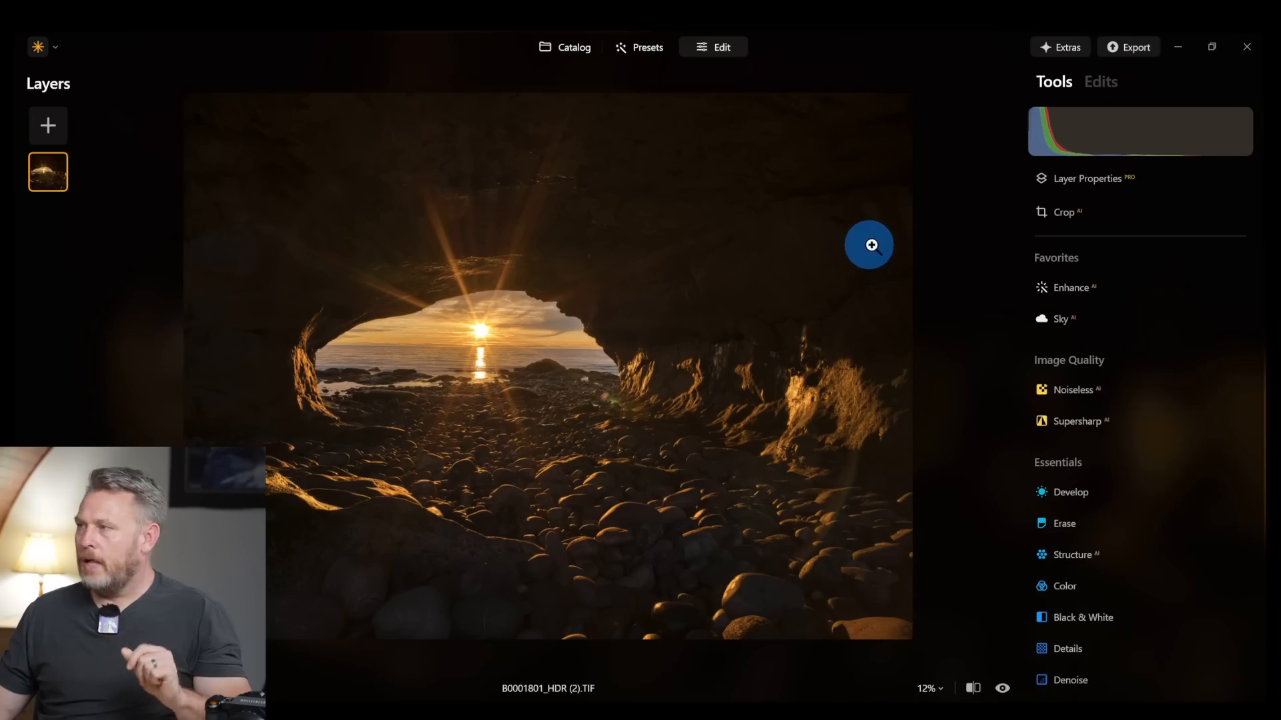
left_click(1077, 493)
scroll(1076, 493, "down", 4)
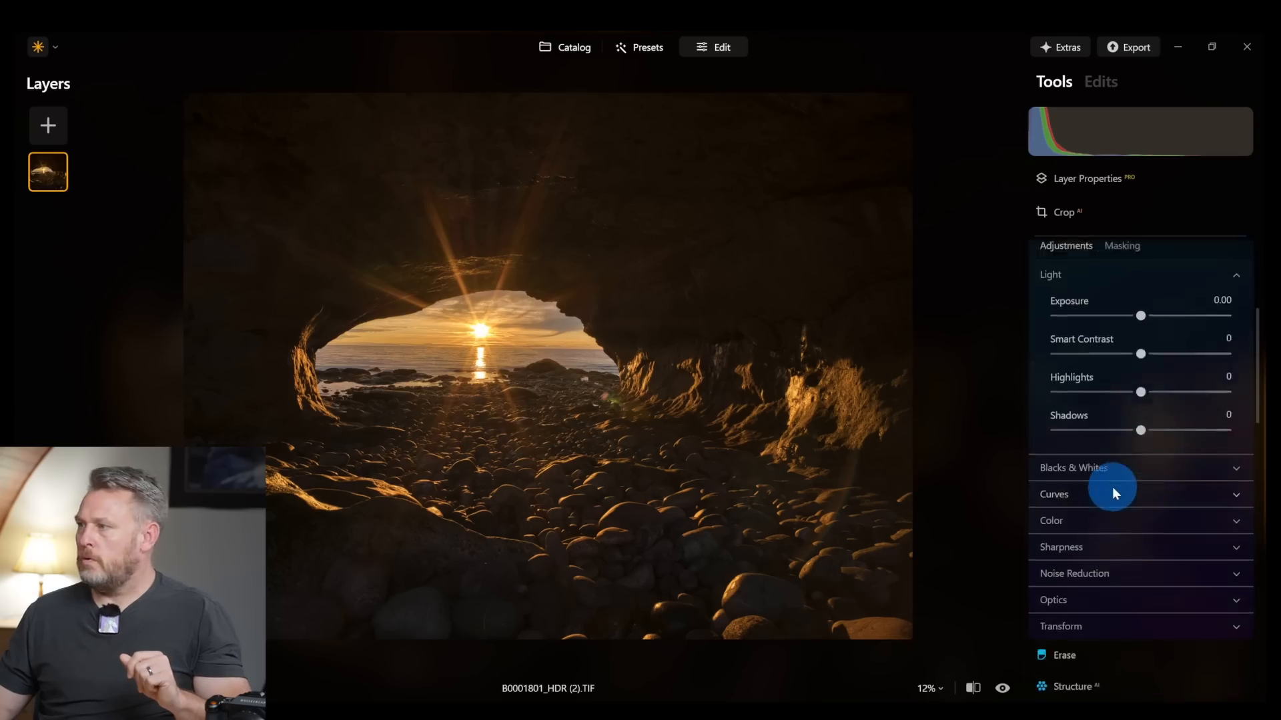
scroll(1147, 363, "up", 1)
left_click_drag(1140, 360, 1167, 360)
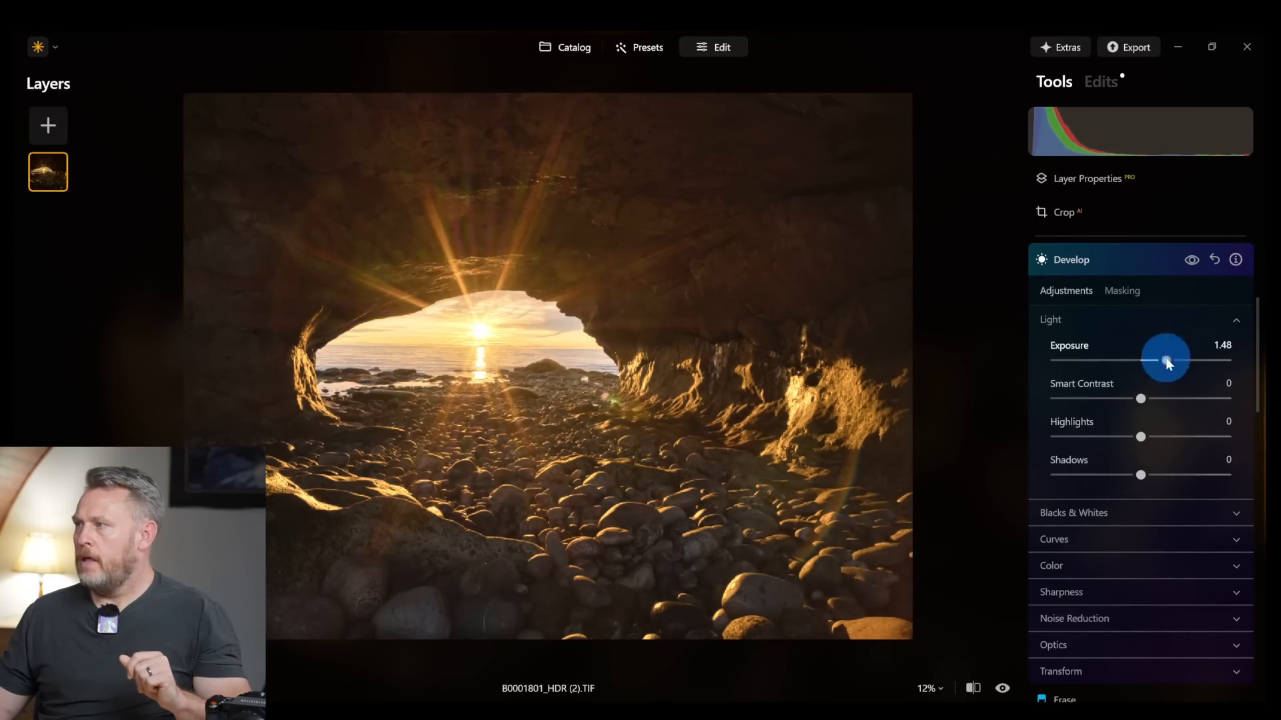
Step: Set the Develop shadows of the merged image to 48
left_click_drag(1140, 475, 1179, 478)
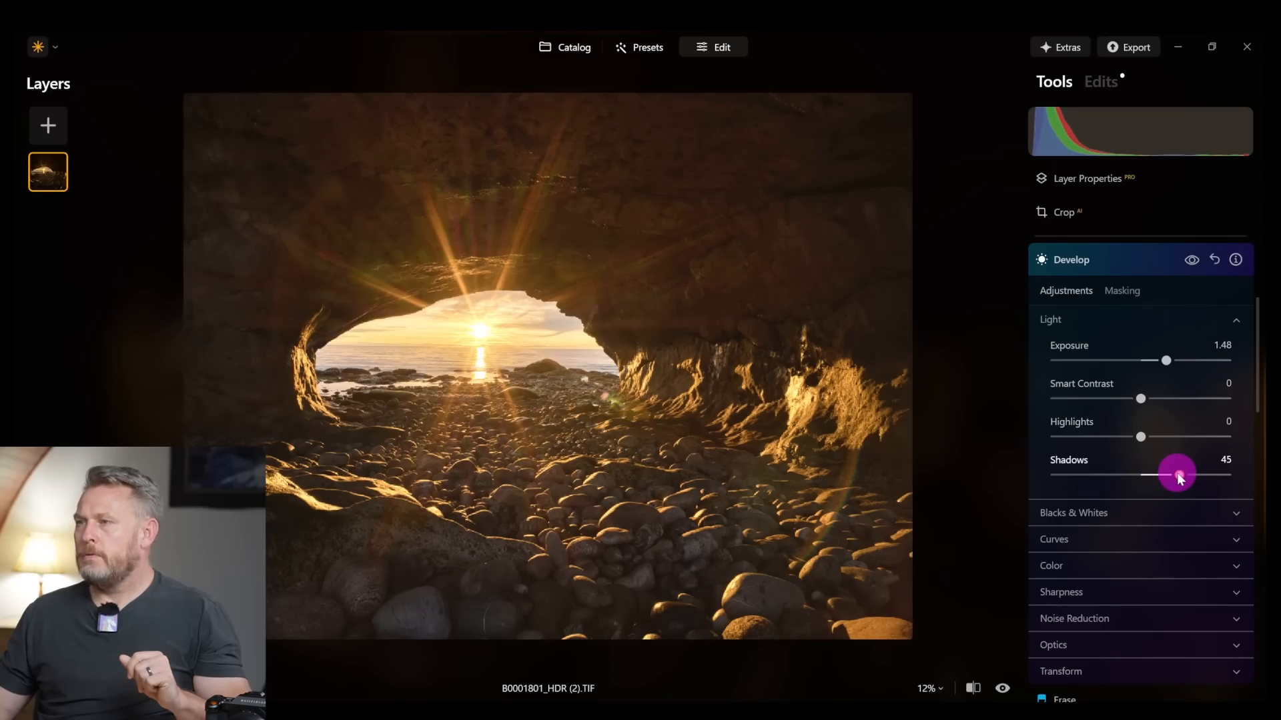
left_click_drag(1180, 478, 1178, 474)
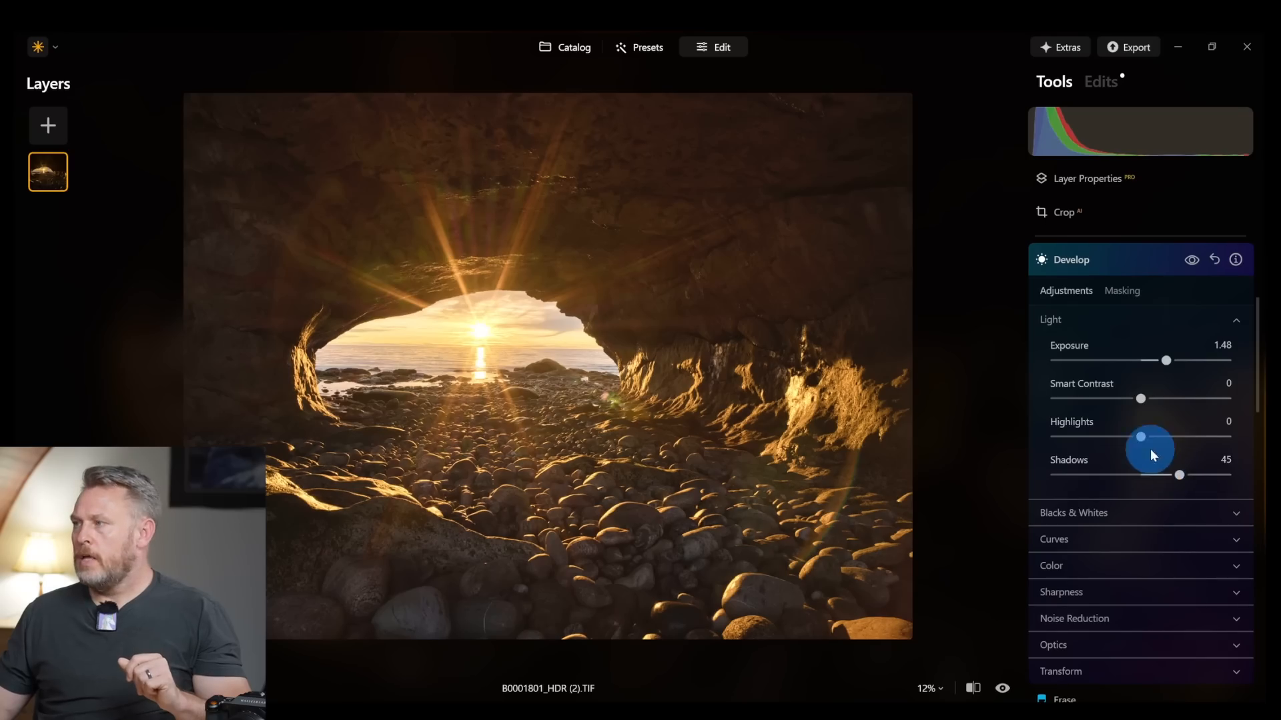
mouse_move(1178, 473)
left_mouse_down()
mouse_move(1267, 491)
mouse_move(1231, 471)
mouse_move(1182, 475)
left_mouse_up()
Step: Try Develop highlights values of -100 and 38 to compare their effect on the sky around the sun
left_click_drag(1140, 437, 979, 419)
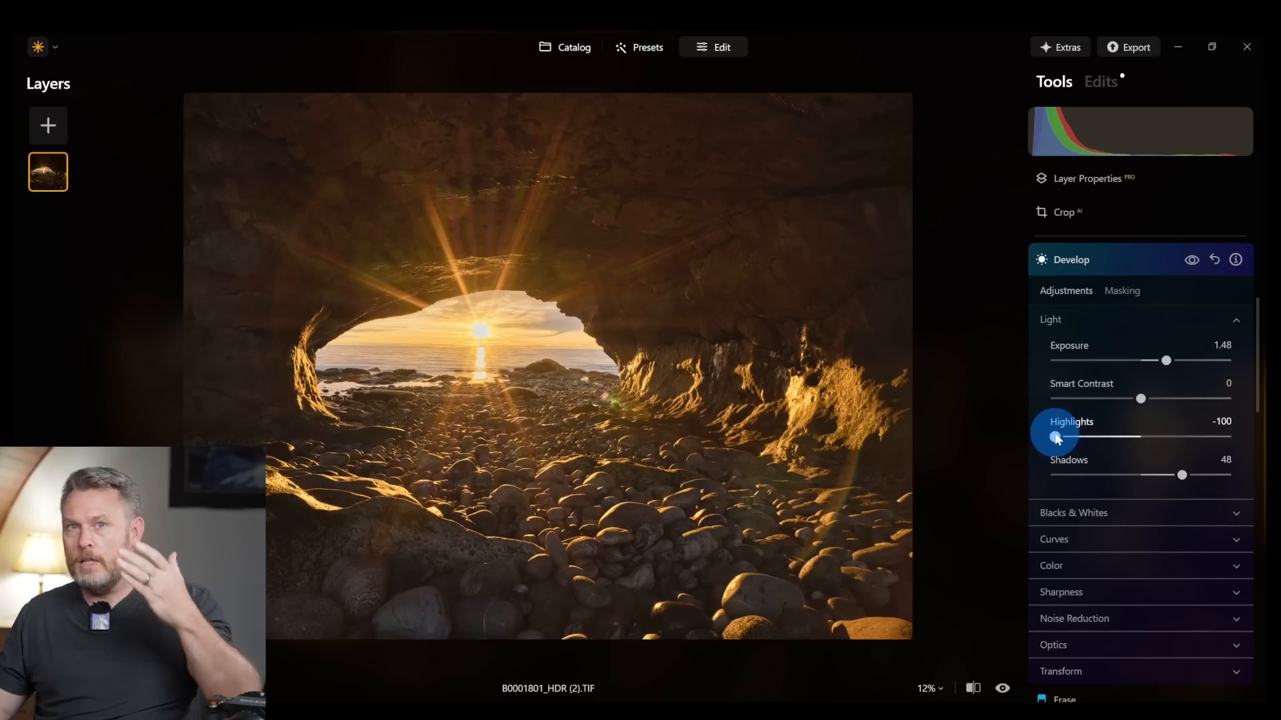
left_click_drag(1055, 438, 1174, 442)
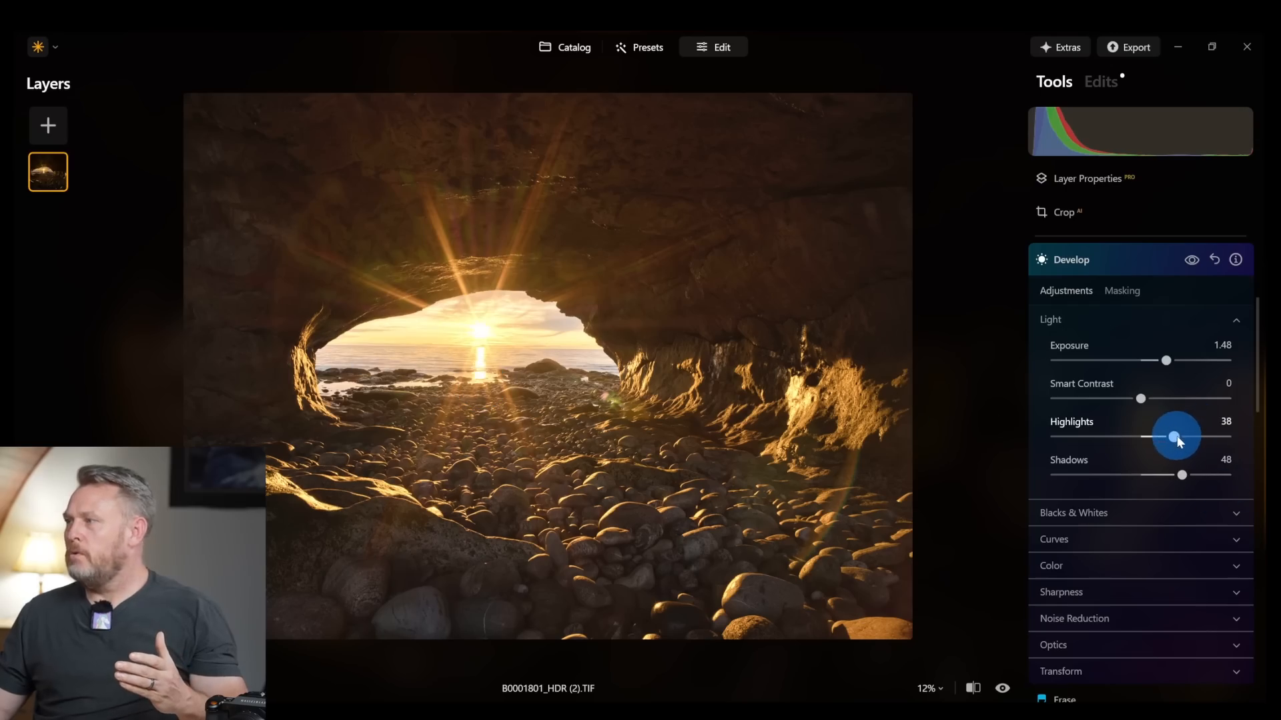
left_click_drag(1176, 440, 939, 401)
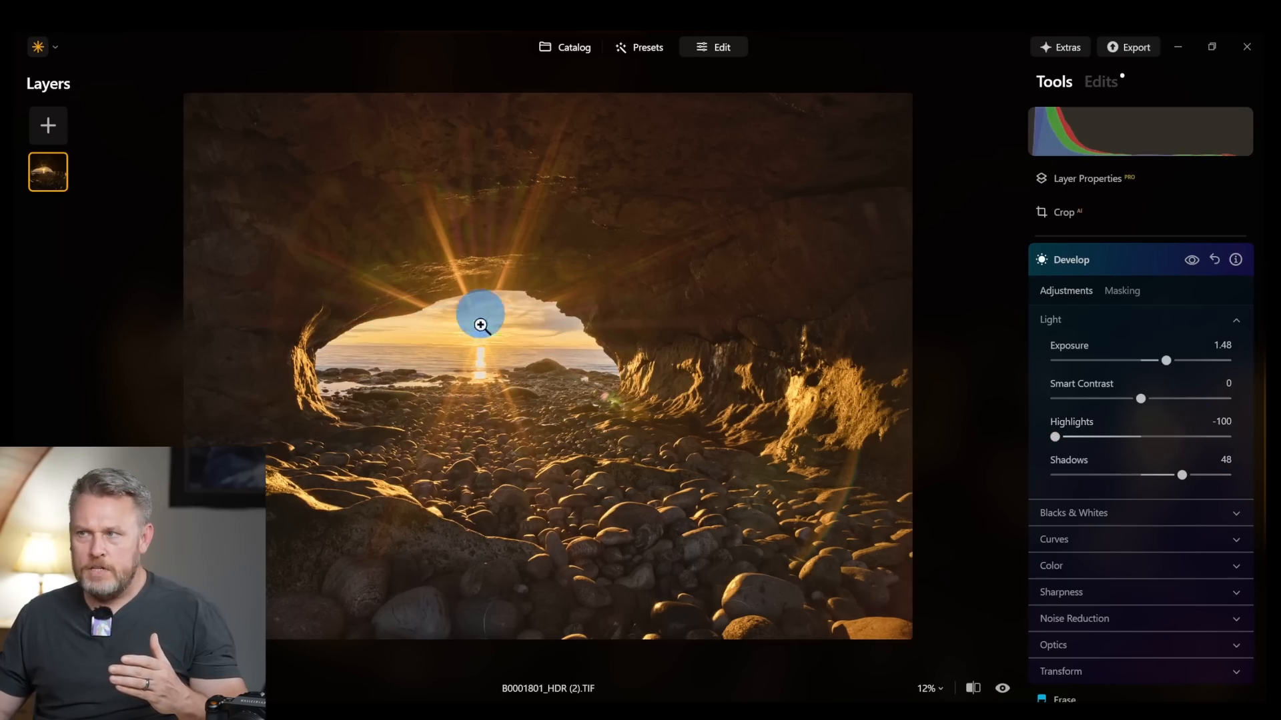
Step: Set the Develop highlights to 43 and compare the image with and without the Develop adjustments
left_click_drag(1056, 440, 1180, 443)
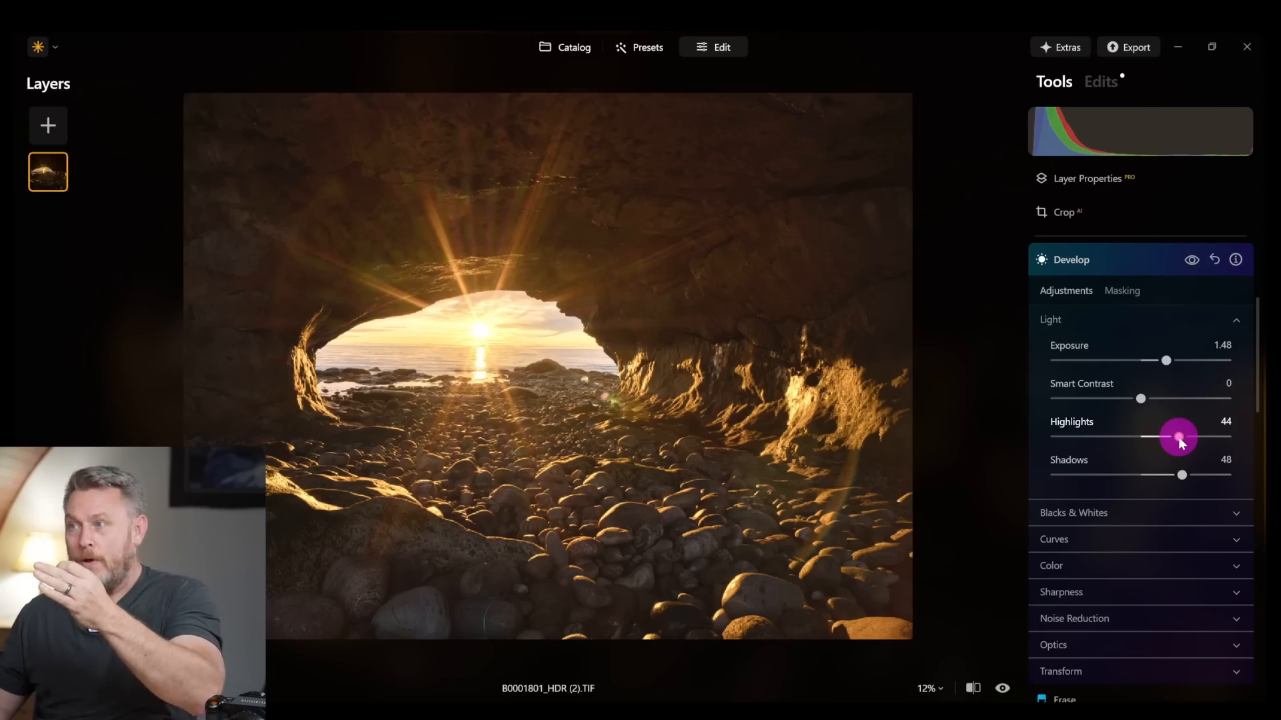
mouse_move(1178, 438)
left_mouse_down()
mouse_move(954, 426)
mouse_move(1172, 434)
left_mouse_up()
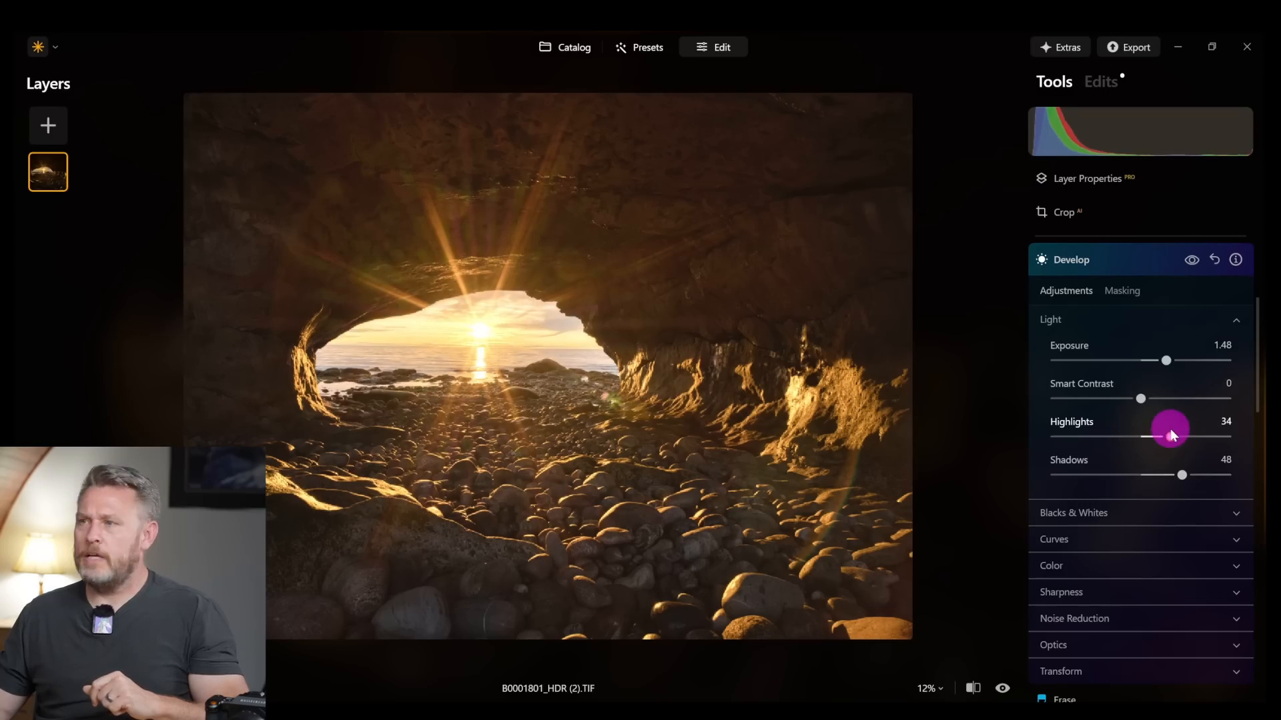
left_click_drag(1172, 434, 1176, 437)
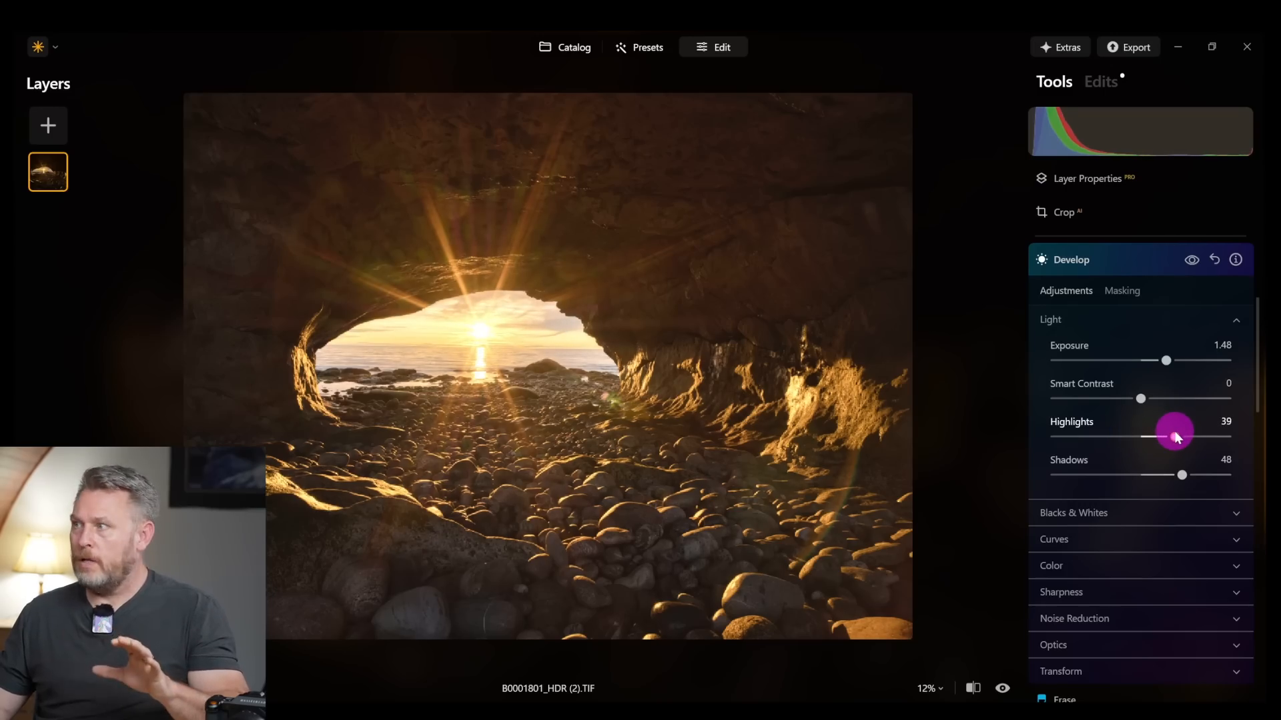
left_click_drag(1175, 431, 1181, 431)
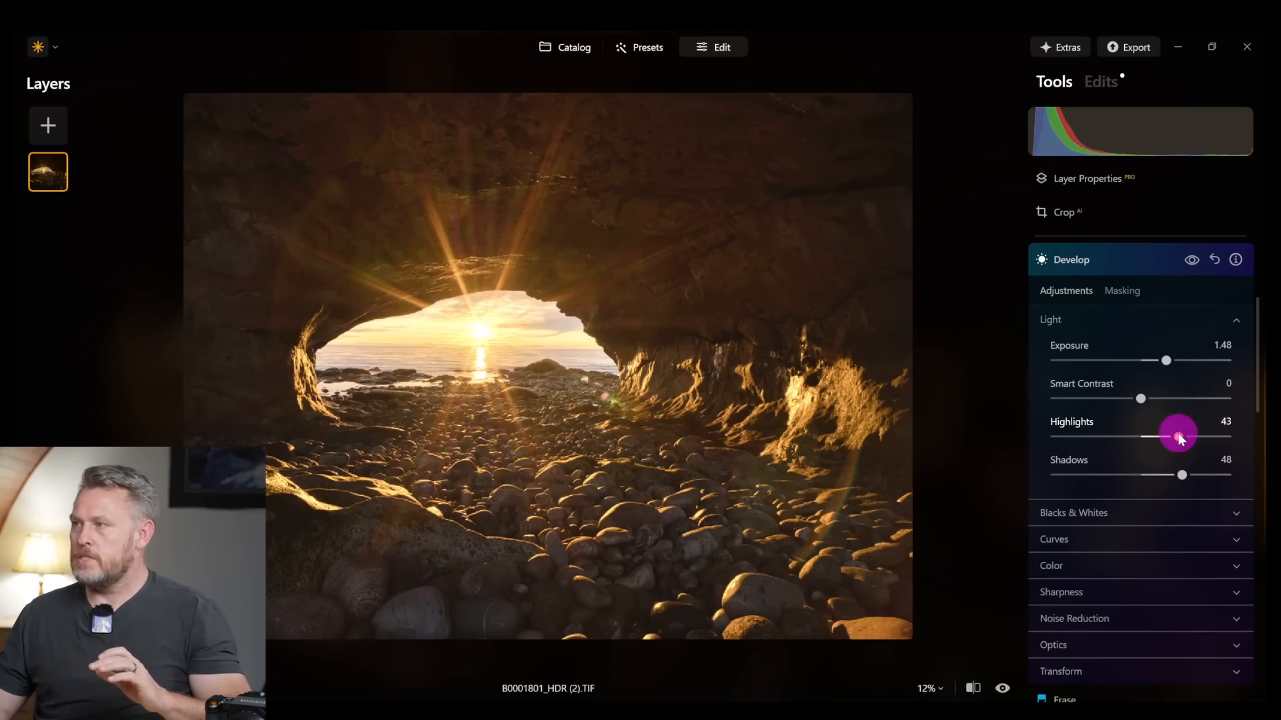
left_click(1193, 261)
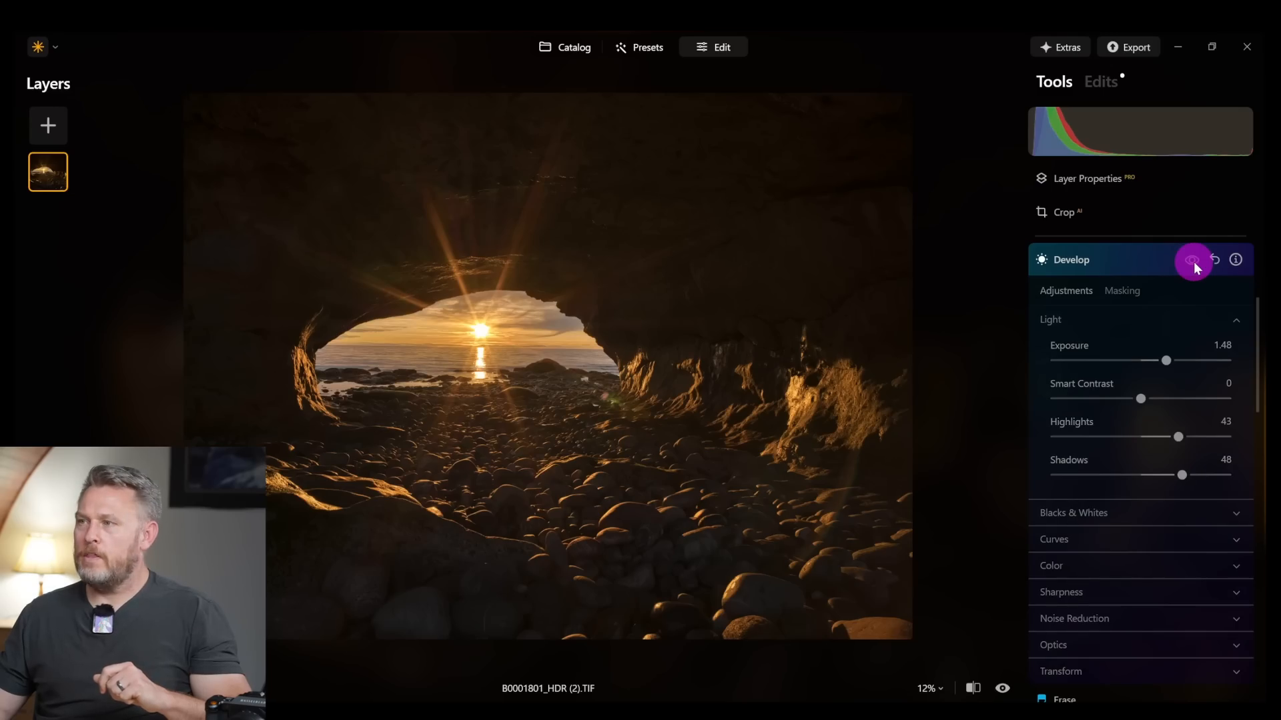
left_click(1192, 260)
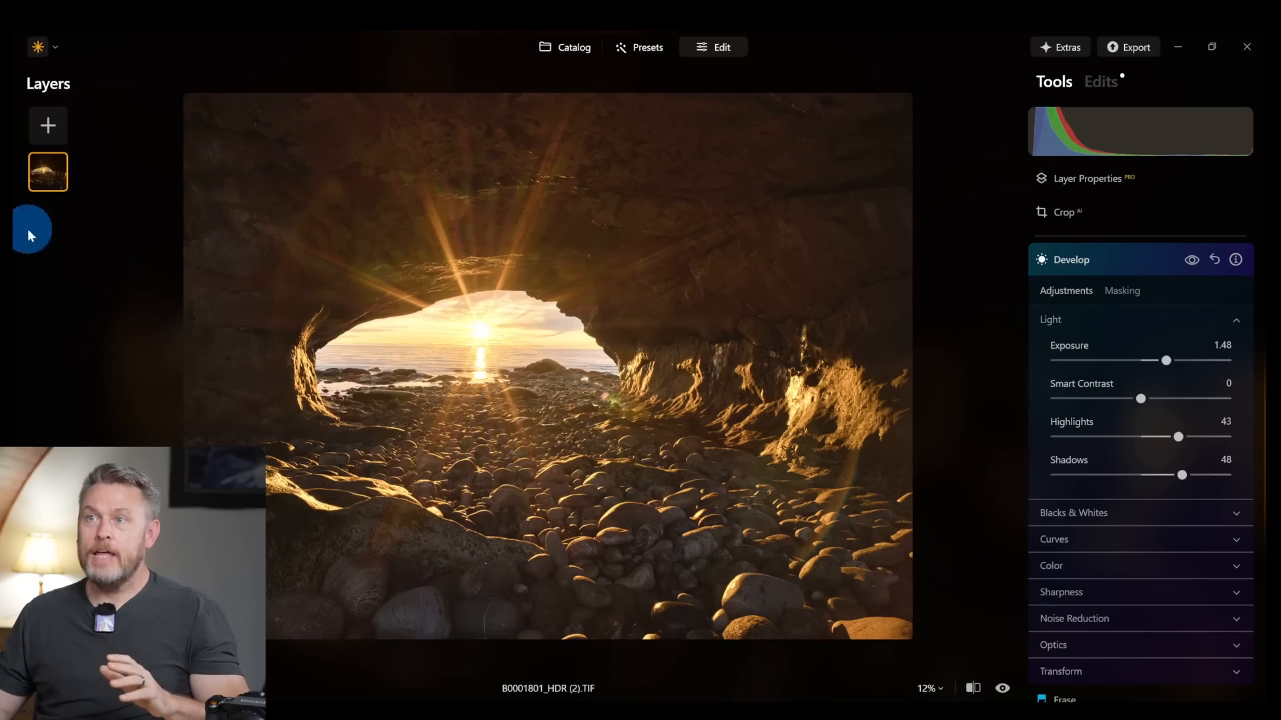
Step: Add the hand-shaded exposure from the user's own images as a new layer above the merged image
left_click(48, 126)
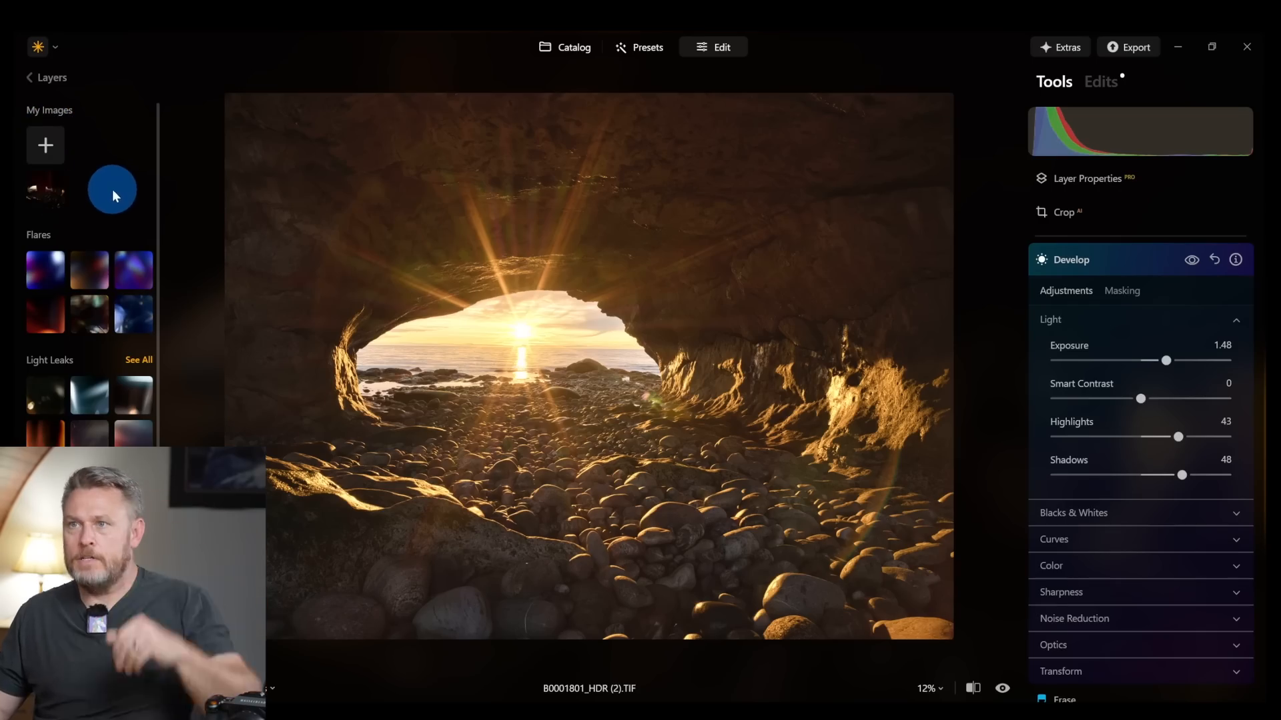
left_click(39, 193)
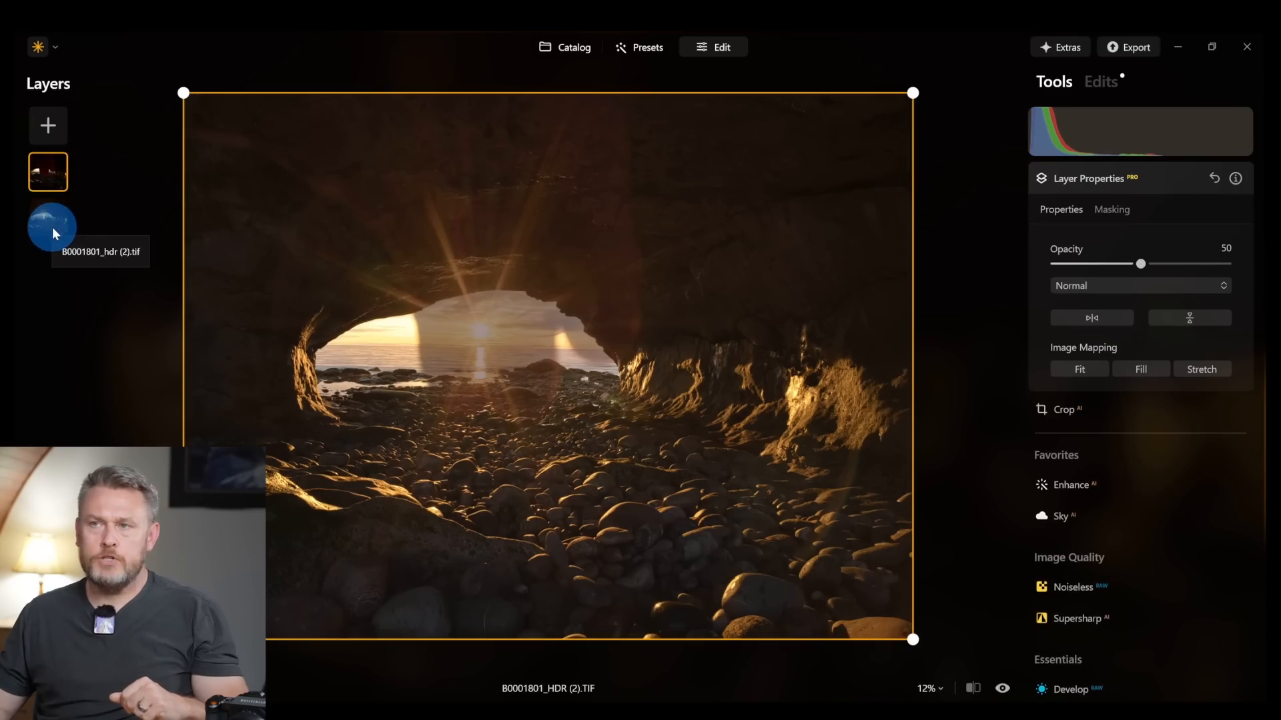
Step: Hide and show the hand-shaded layer to compare it with the merged image beneath
right_click(52, 175)
left_click(91, 194)
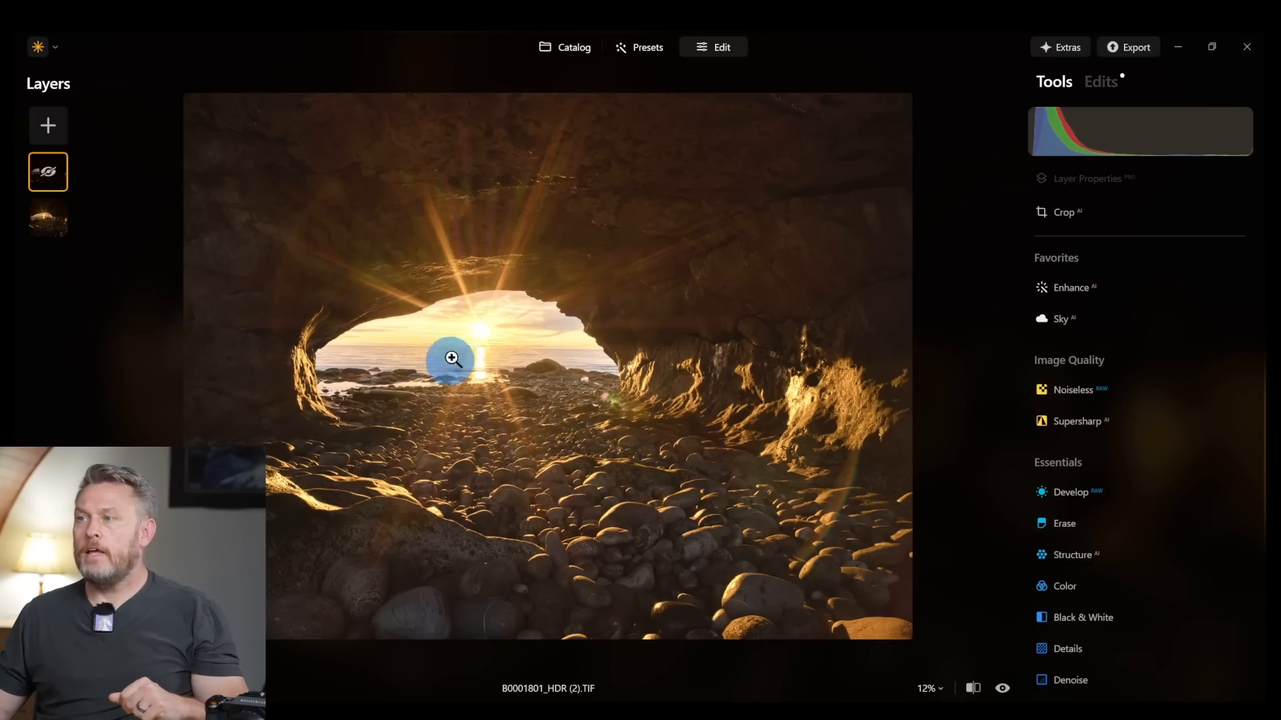
right_click(54, 174)
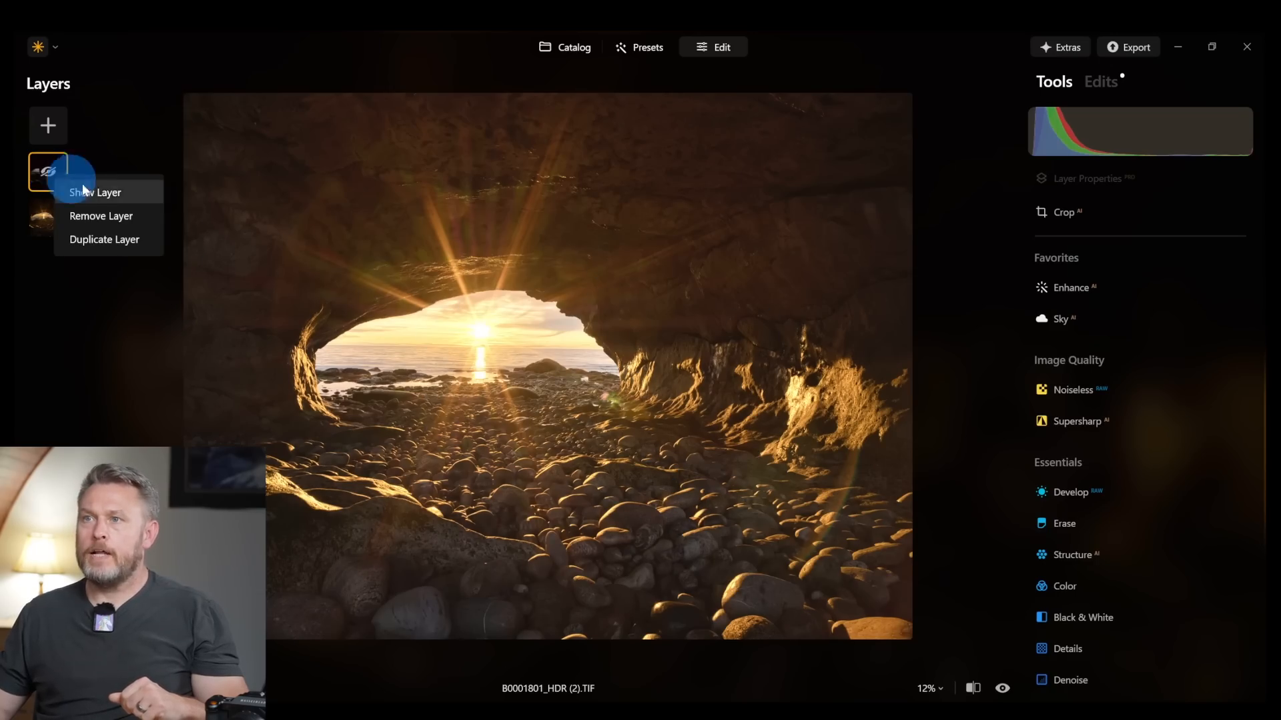
left_click(102, 191)
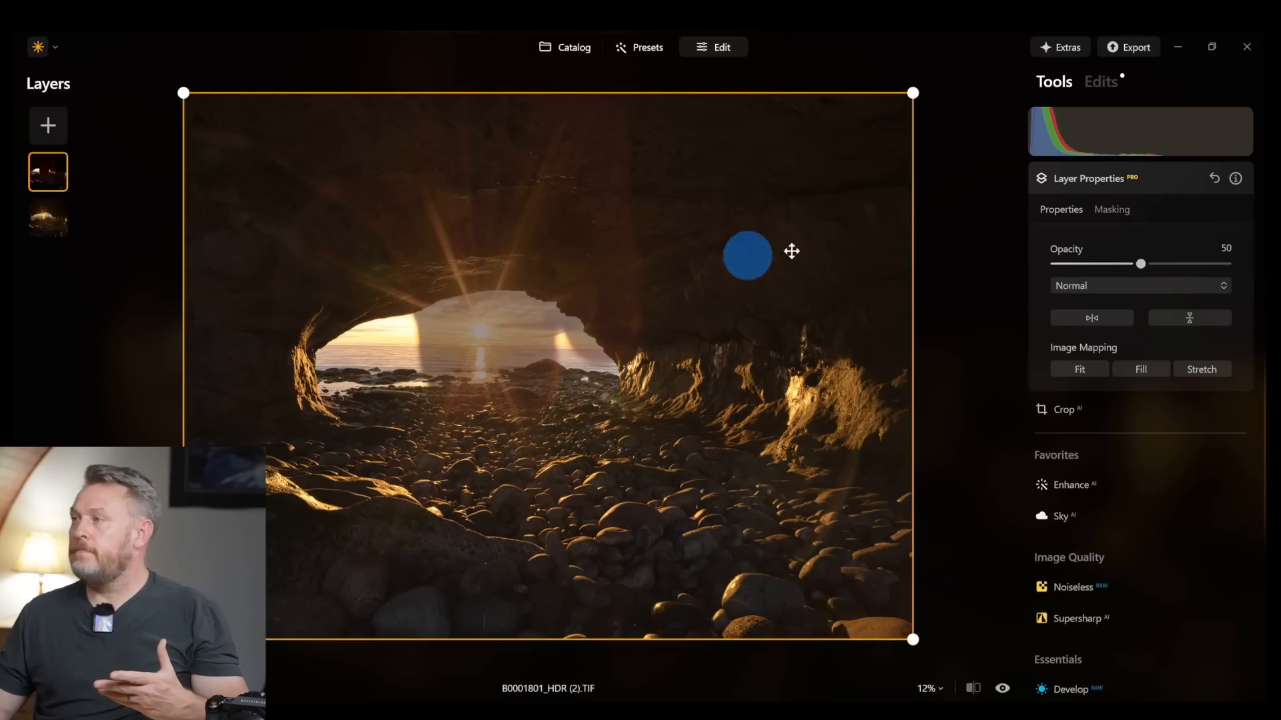
Step: Set the hand-shaded layer's opacity to 100 and its Develop exposure to 1.97, highlights to -51 and shadows to 26
left_click_drag(1159, 267, 1234, 264)
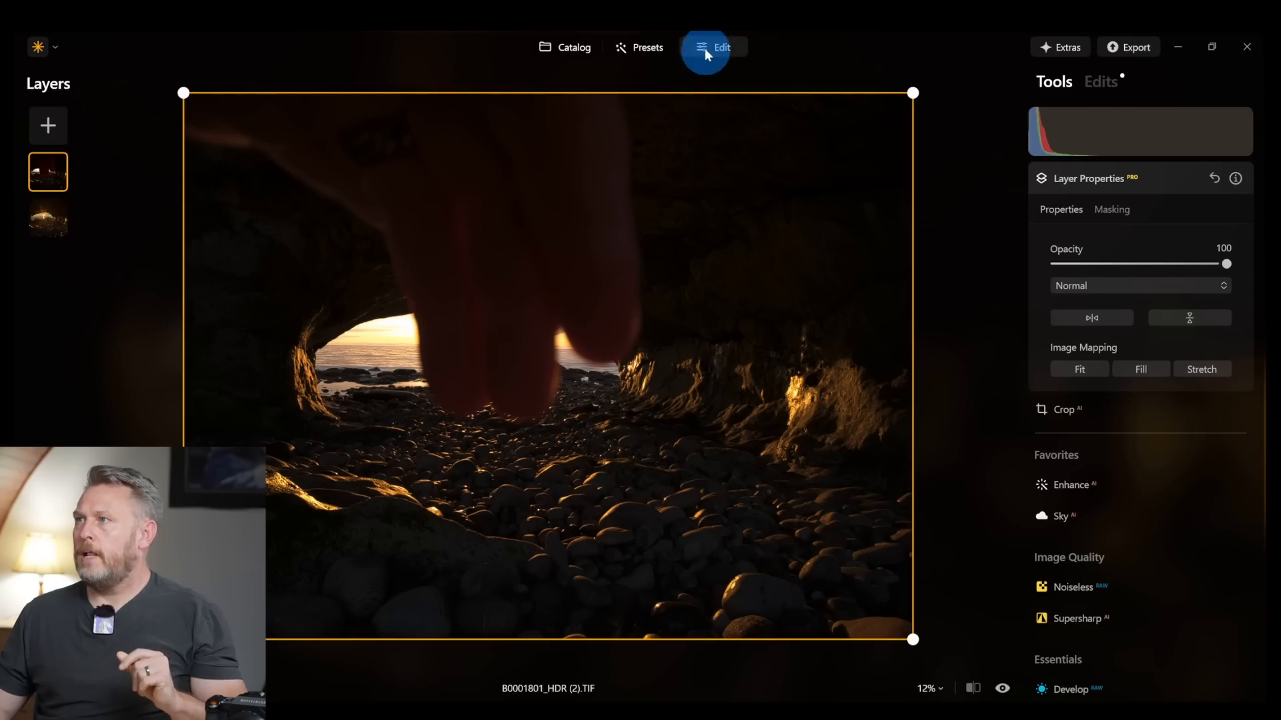
scroll(1077, 600, "down", 1)
left_click(1072, 603)
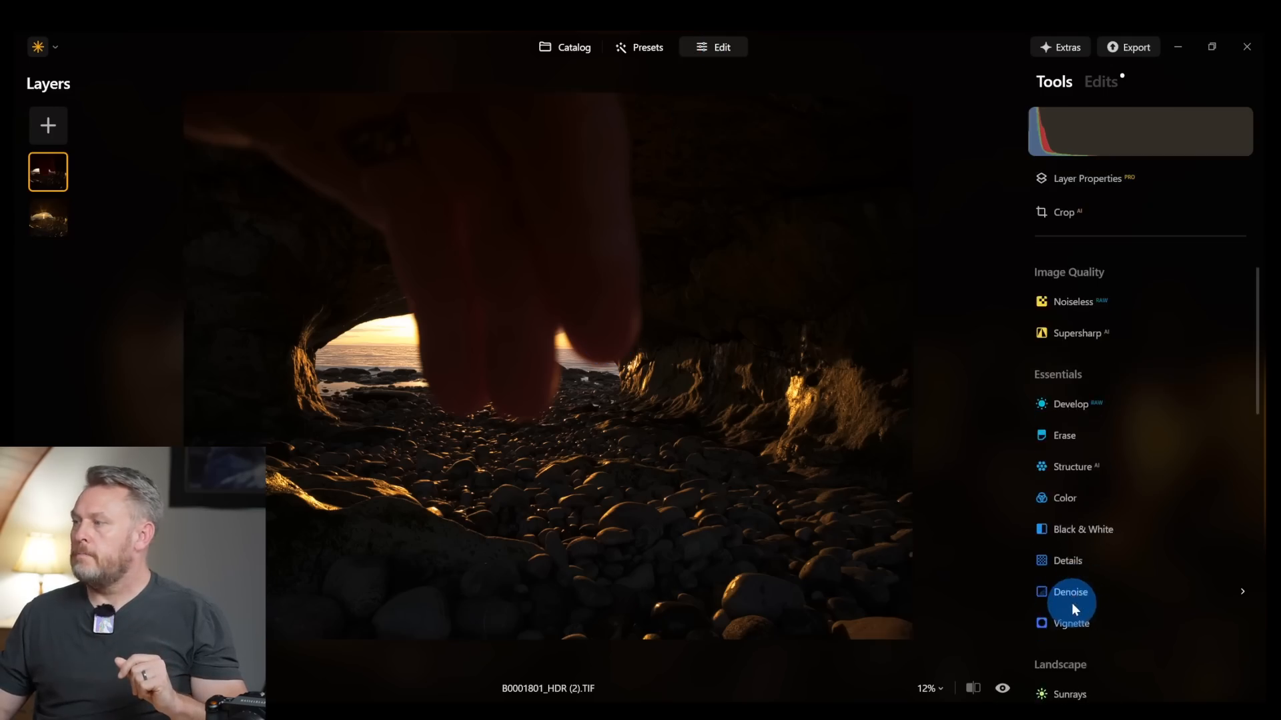
left_click_drag(1142, 422, 1185, 424)
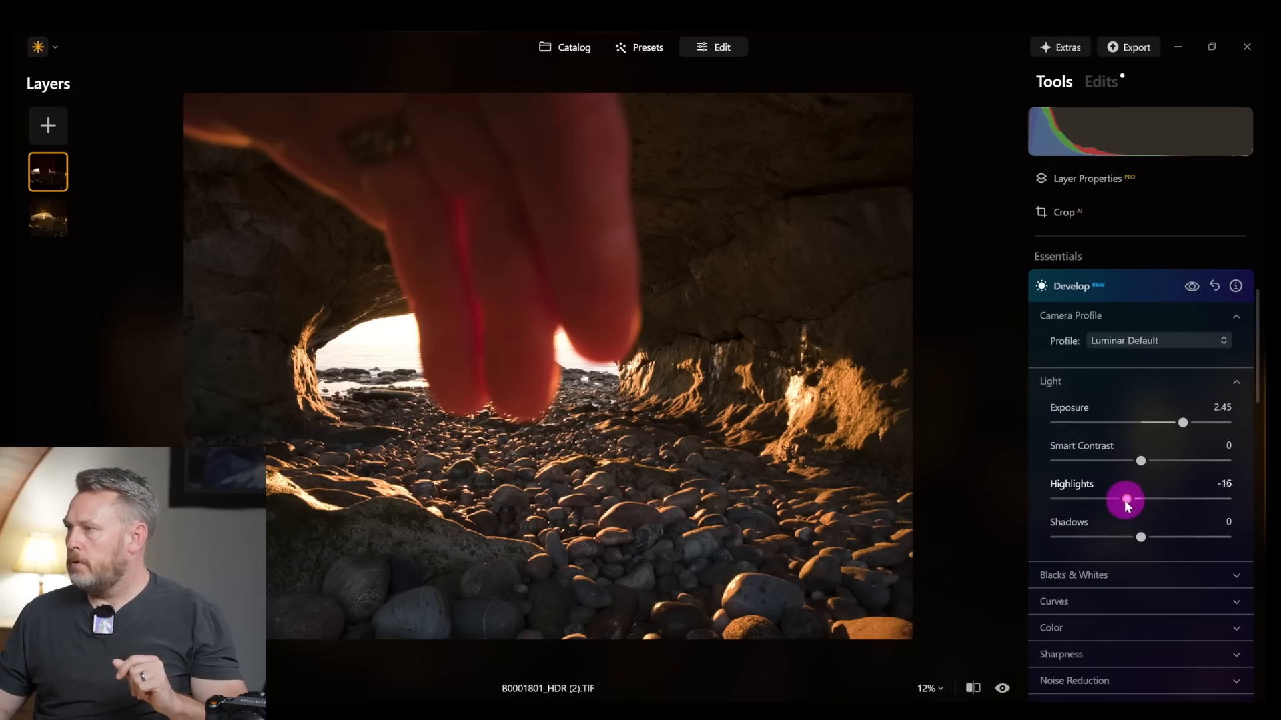
left_click_drag(1149, 538, 1166, 534)
left_click_drag(1182, 422, 1180, 423)
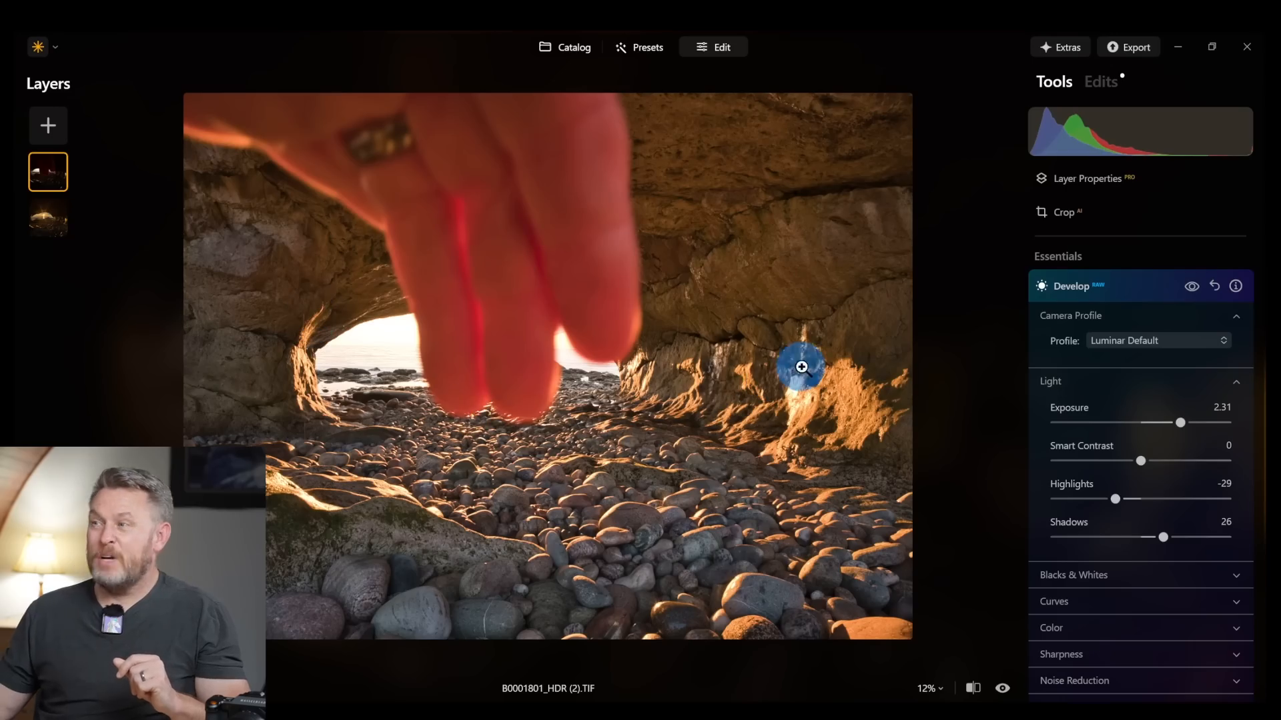
left_click_drag(1180, 422, 1179, 421)
left_click_drag(1118, 501, 1111, 500)
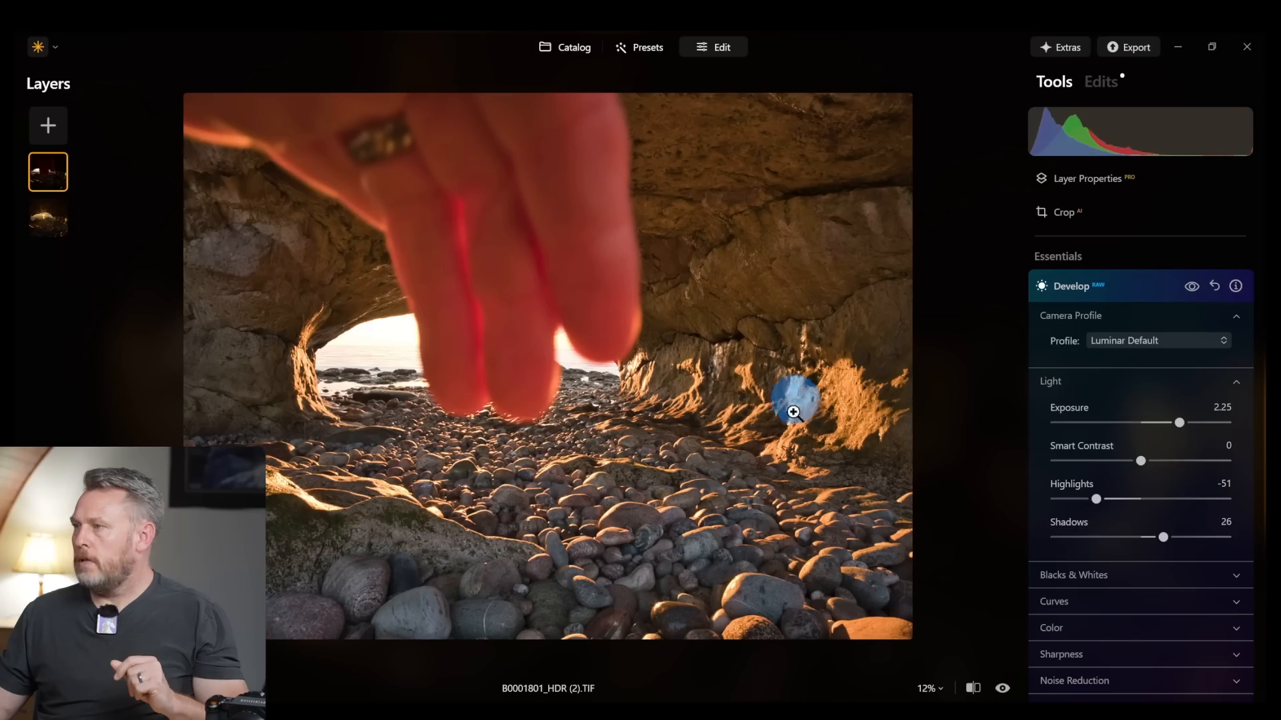
left_click_drag(1182, 426, 1172, 423)
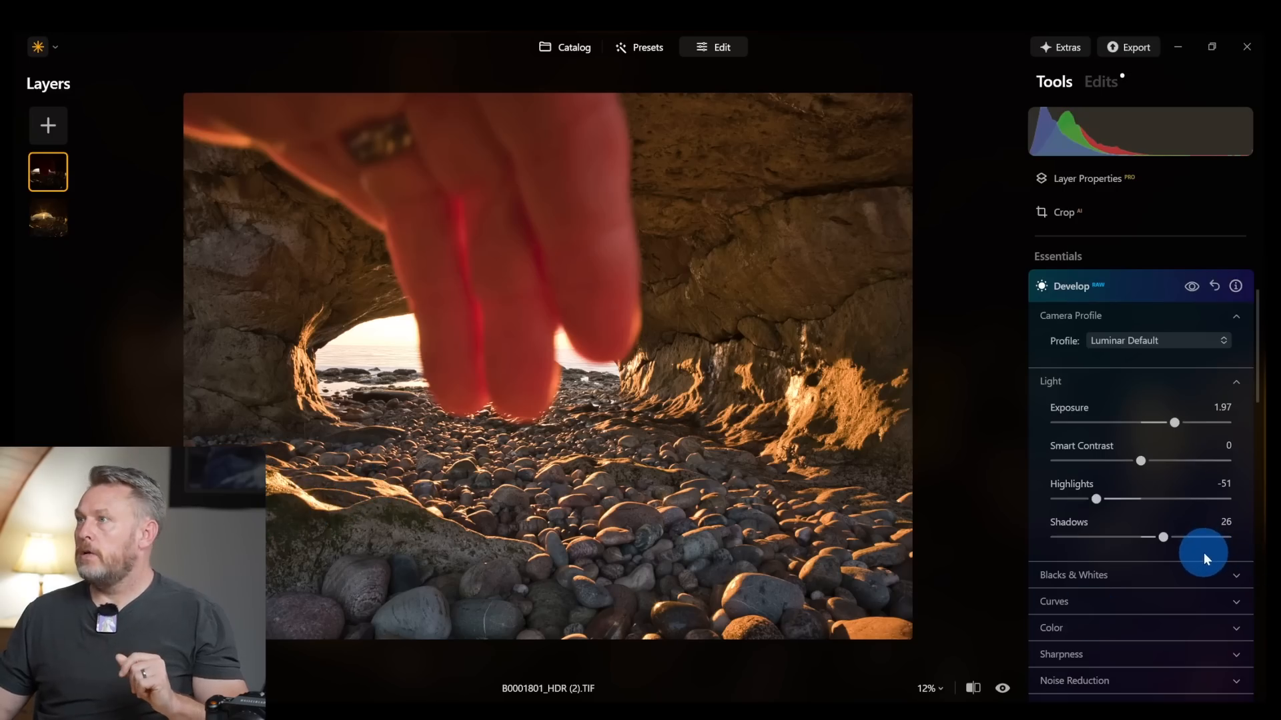
Step: Erase the hand from the layer mask over the cave opening and roof, using a soft Erase brush of about size 124
left_click(1102, 180)
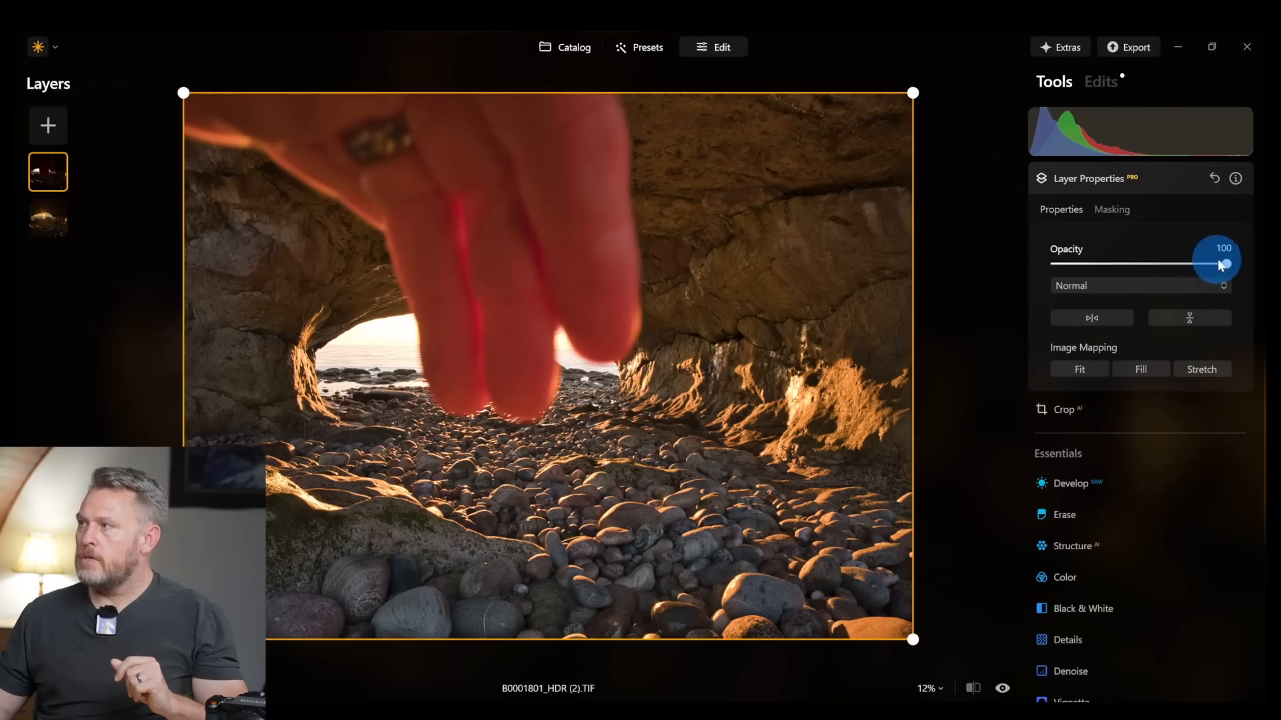
left_click_drag(1230, 262, 1268, 283)
left_click(1115, 213)
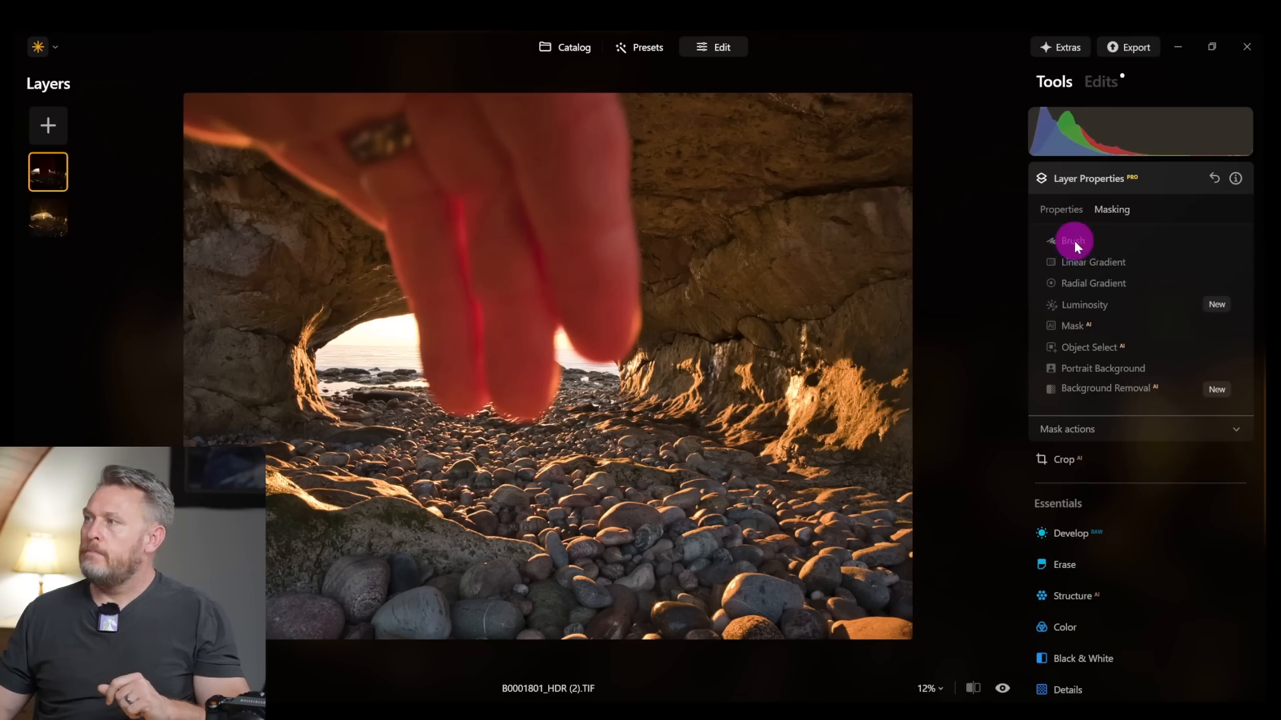
left_click(1072, 241)
left_click(1199, 266)
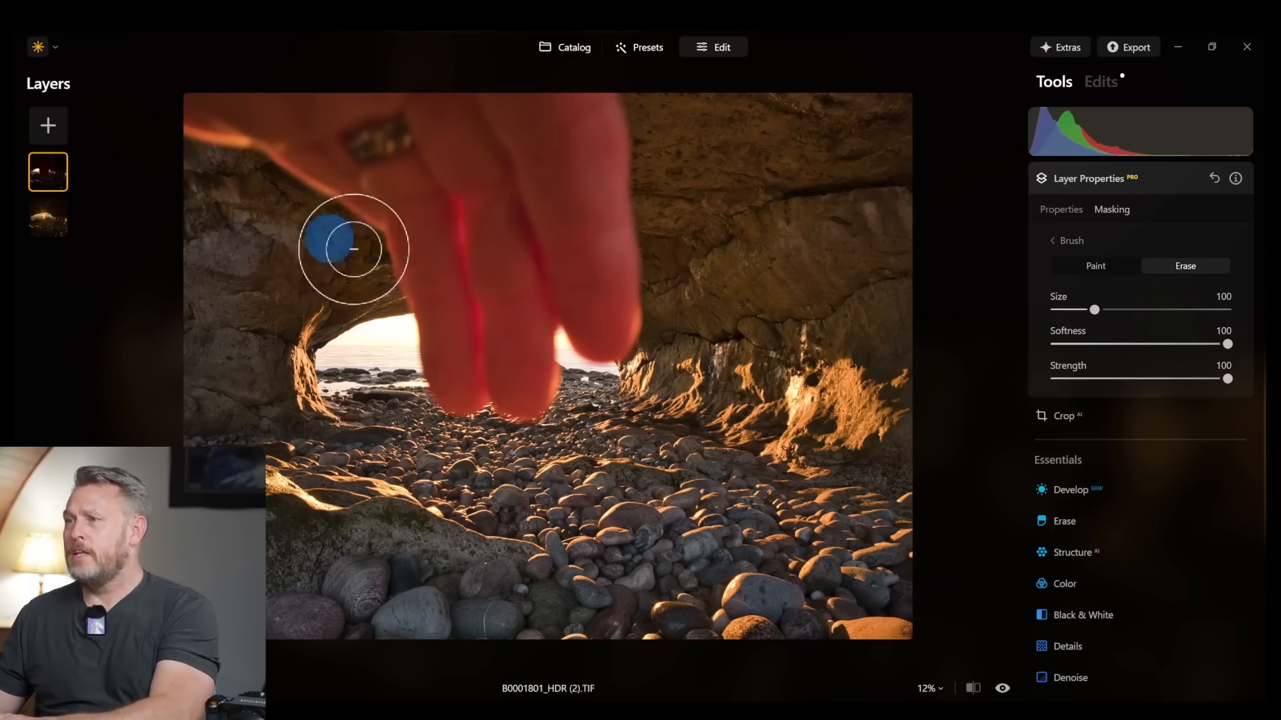
scroll(600, 292, "up", 4)
scroll(599, 292, "down", 2)
mouse_move(600, 291)
left_mouse_down()
mouse_move(601, 335)
mouse_move(605, 248)
mouse_move(581, 105)
mouse_move(610, 166)
mouse_move(617, 271)
mouse_move(597, 122)
mouse_move(615, 316)
mouse_move(591, 338)
mouse_move(544, 344)
mouse_move(527, 390)
mouse_move(512, 375)
mouse_move(464, 90)
mouse_move(474, 127)
mouse_move(533, 174)
mouse_move(449, 395)
mouse_move(463, 376)
mouse_move(437, 217)
mouse_move(410, 206)
mouse_move(437, 264)
mouse_move(385, 188)
mouse_move(157, 95)
mouse_move(474, 111)
mouse_move(481, 254)
mouse_move(452, 149)
mouse_move(513, 374)
mouse_move(457, 364)
mouse_move(513, 387)
mouse_move(535, 379)
mouse_move(562, 335)
mouse_move(602, 319)
mouse_move(601, 115)
mouse_move(618, 309)
mouse_move(608, 340)
mouse_move(581, 331)
mouse_move(551, 269)
left_mouse_up()
mouse_move(429, 287)
left_mouse_down()
mouse_move(449, 354)
mouse_move(433, 343)
mouse_move(420, 358)
mouse_move(486, 338)
left_mouse_up()
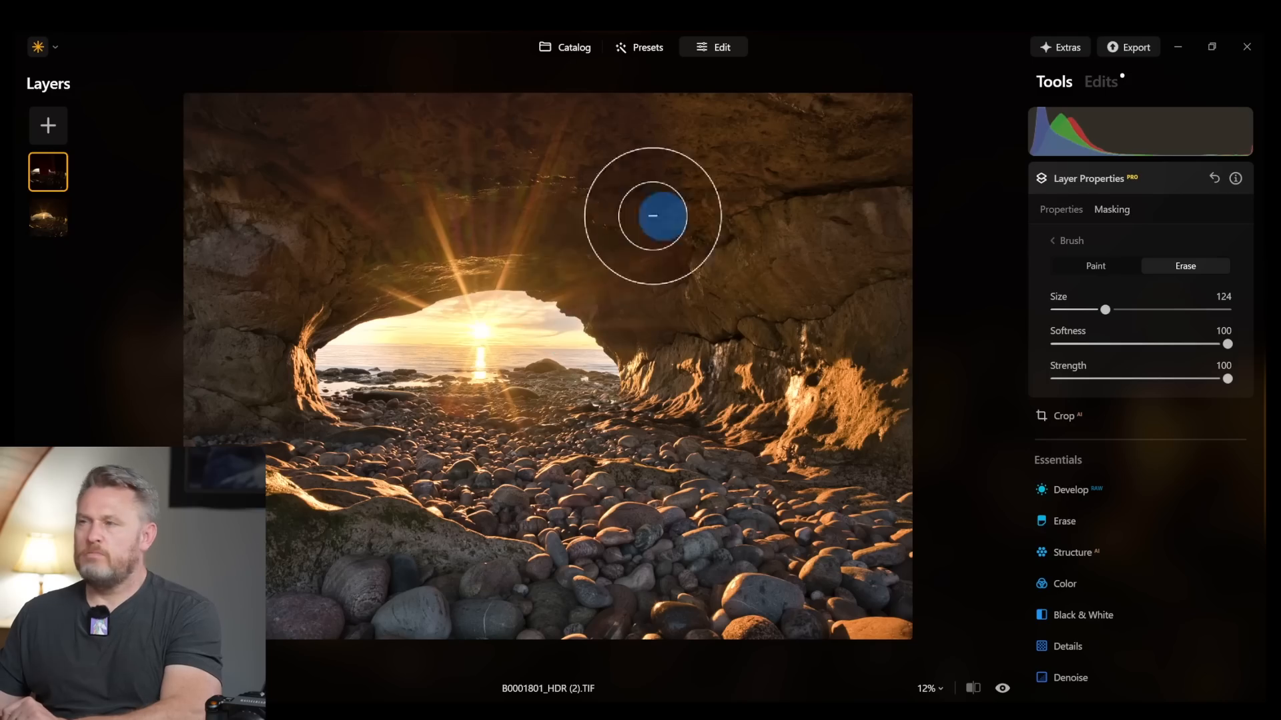
Step: Enlarge the Erase brush to 220 and mask the layer out of the remaining cave roof and upper walls on both sides
scroll(635, 252, "up", 8)
left_click(623, 242)
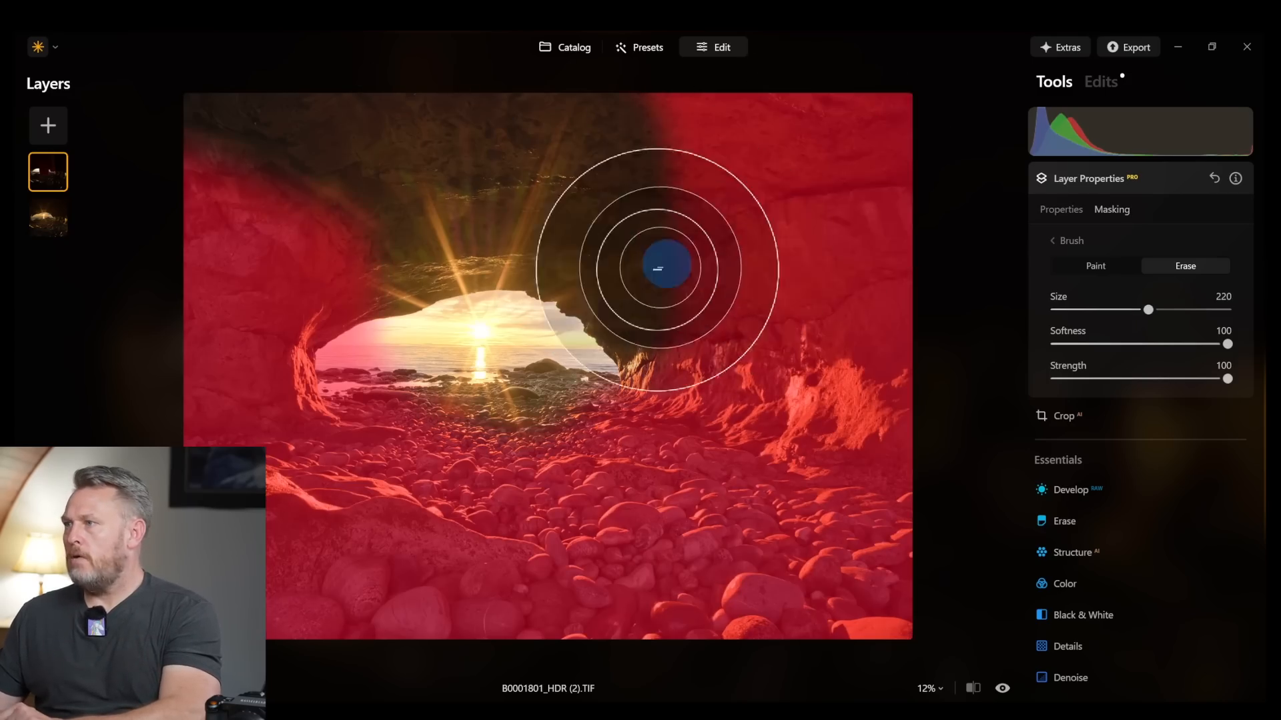
mouse_move(728, 216)
left_mouse_down()
mouse_move(817, 156)
mouse_move(859, 108)
mouse_move(896, 144)
left_mouse_up()
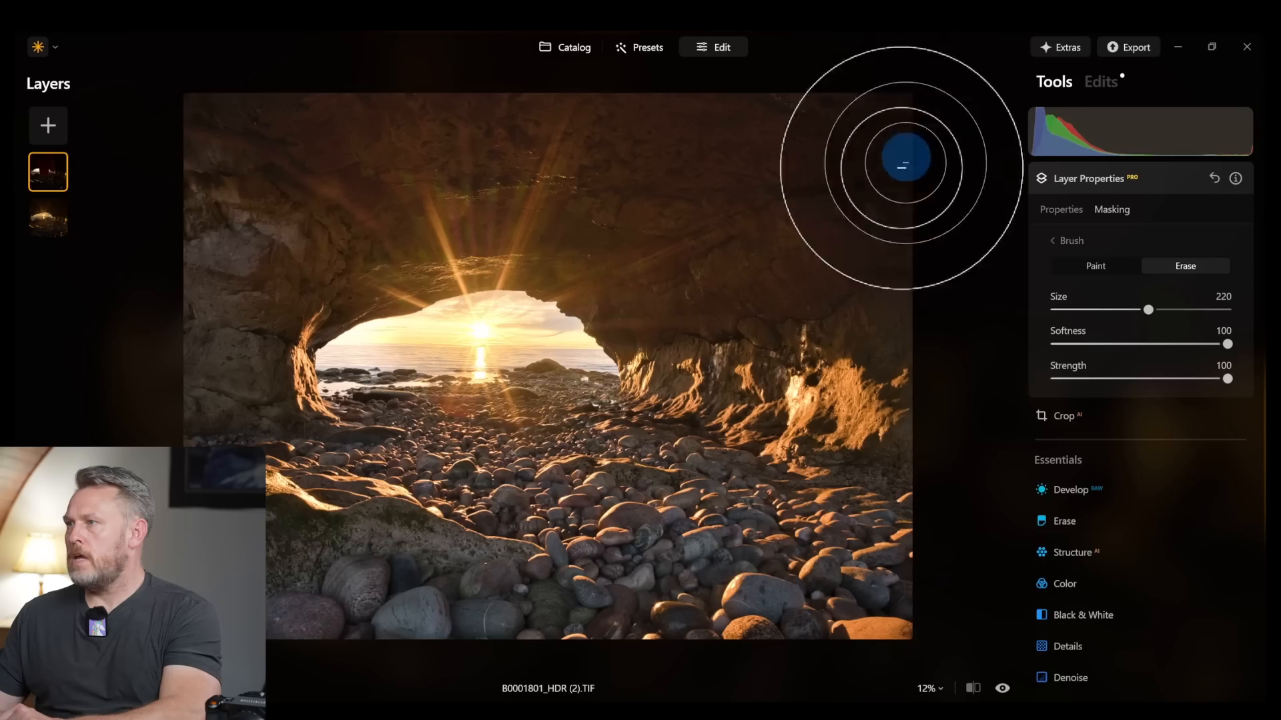
mouse_move(373, 260)
left_mouse_down()
mouse_move(208, 274)
mouse_move(254, 138)
mouse_move(623, 209)
mouse_move(803, 194)
mouse_move(718, 158)
mouse_move(906, 129)
left_mouse_up()
left_click(1179, 269)
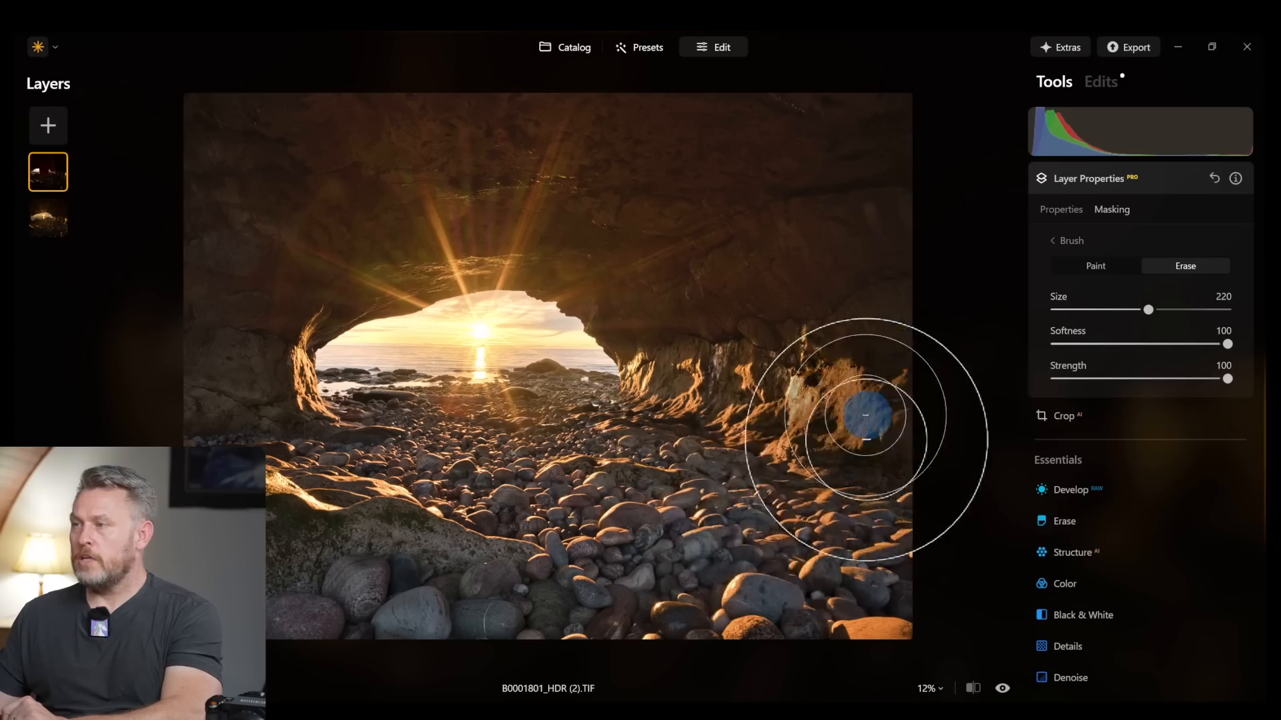
Step: Hide and show the masked hand-shaded layer to check the blend for removed flare
right_click(46, 170)
left_click(90, 191)
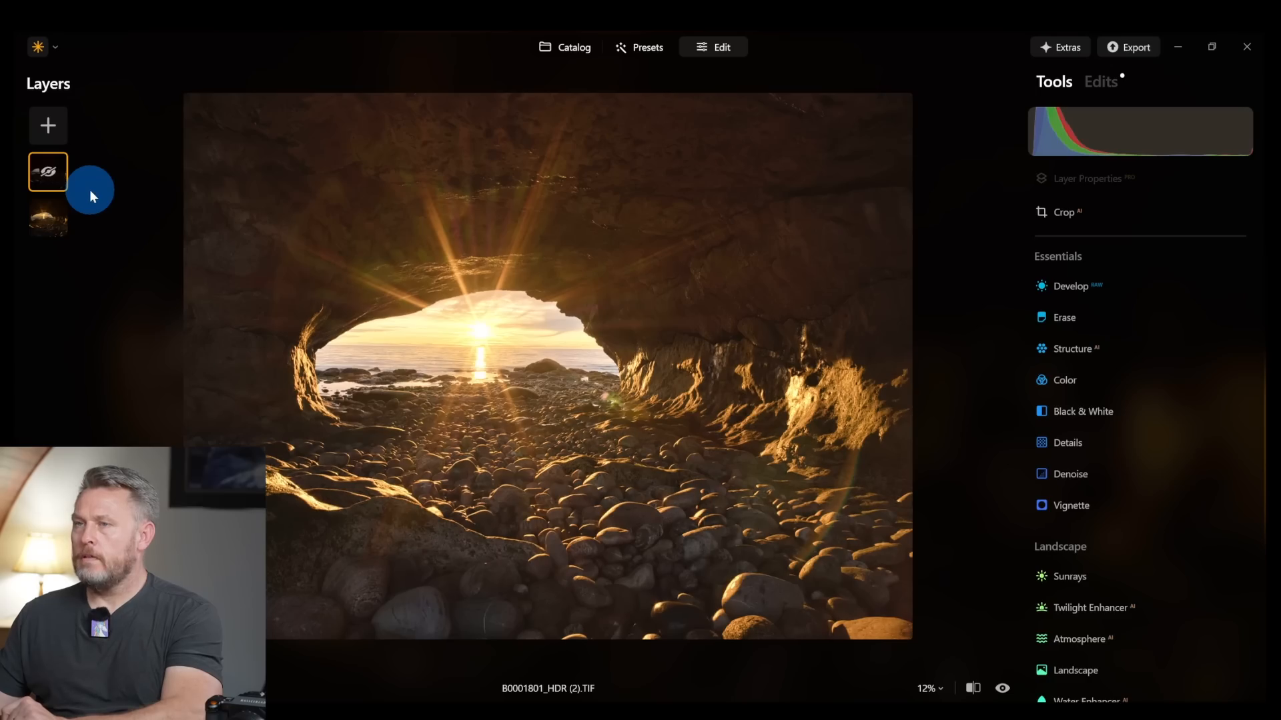
right_click(54, 178)
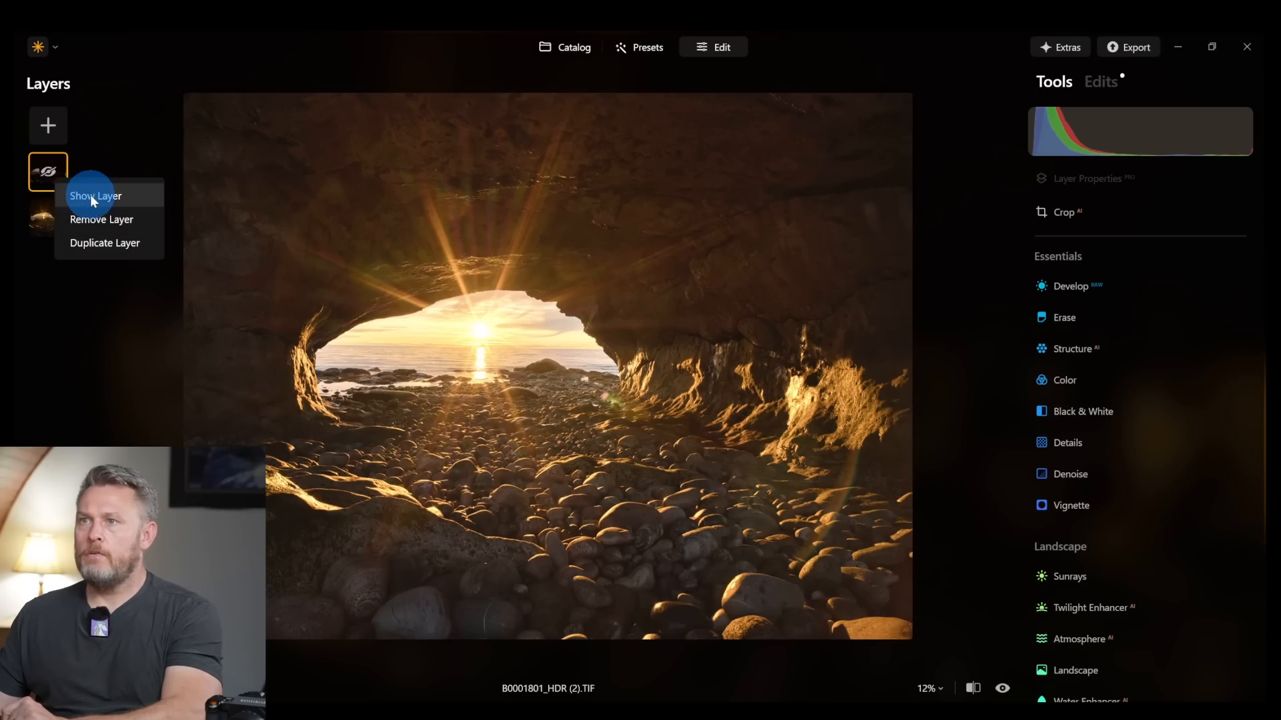
left_click(91, 197)
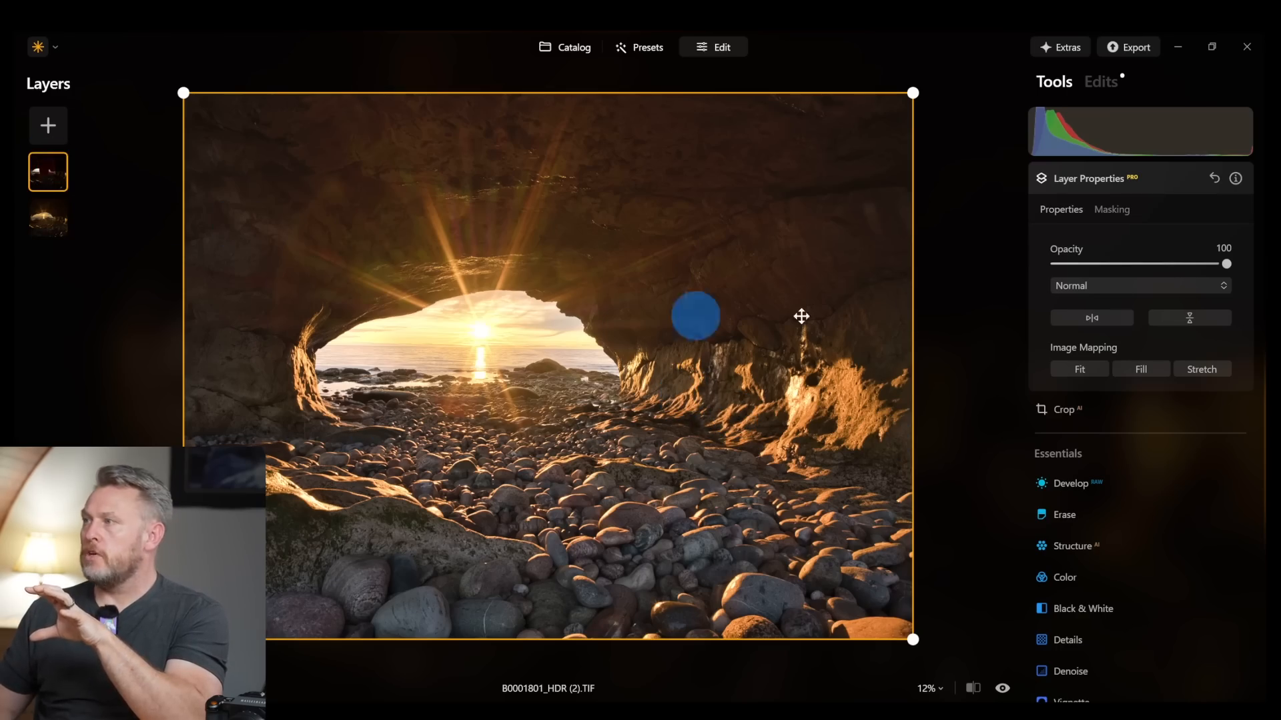
Step: Refine the masked layer's Develop settings to exposure 1.51, highlights -33 and shadows 50
left_click(1086, 485)
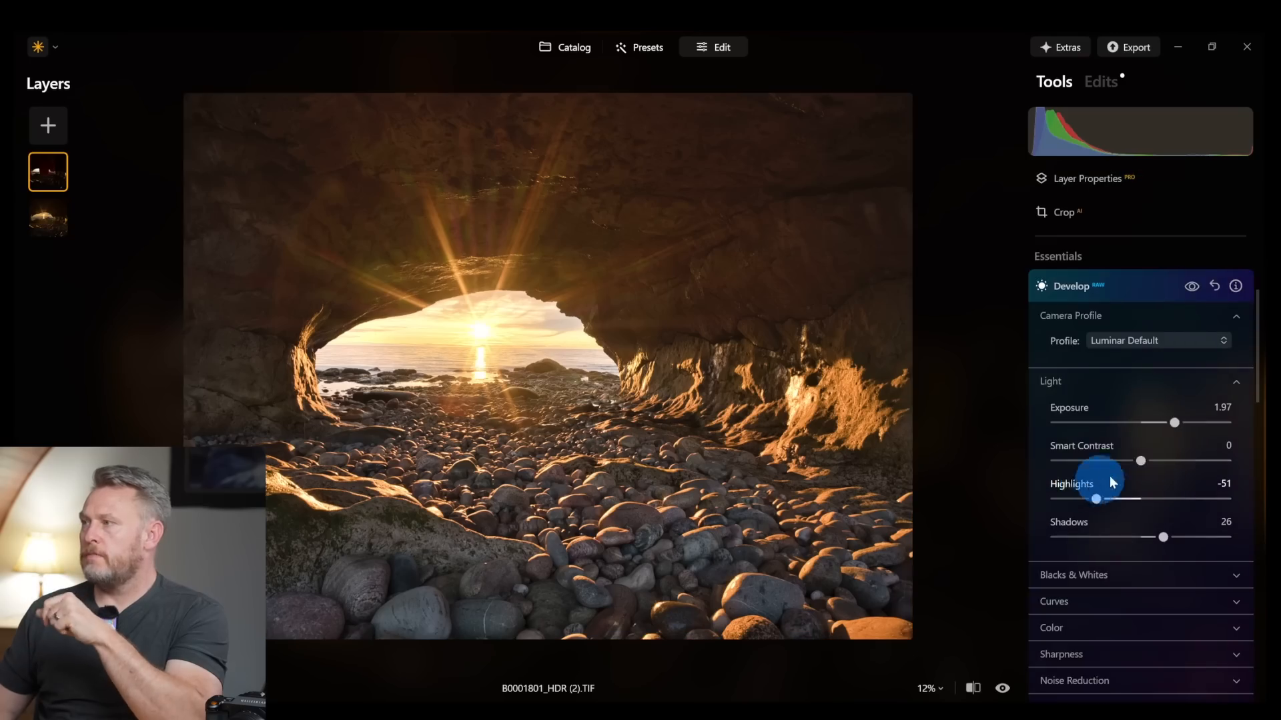
mouse_move(1176, 423)
left_mouse_down()
mouse_move(1188, 423)
mouse_move(1166, 422)
left_mouse_up()
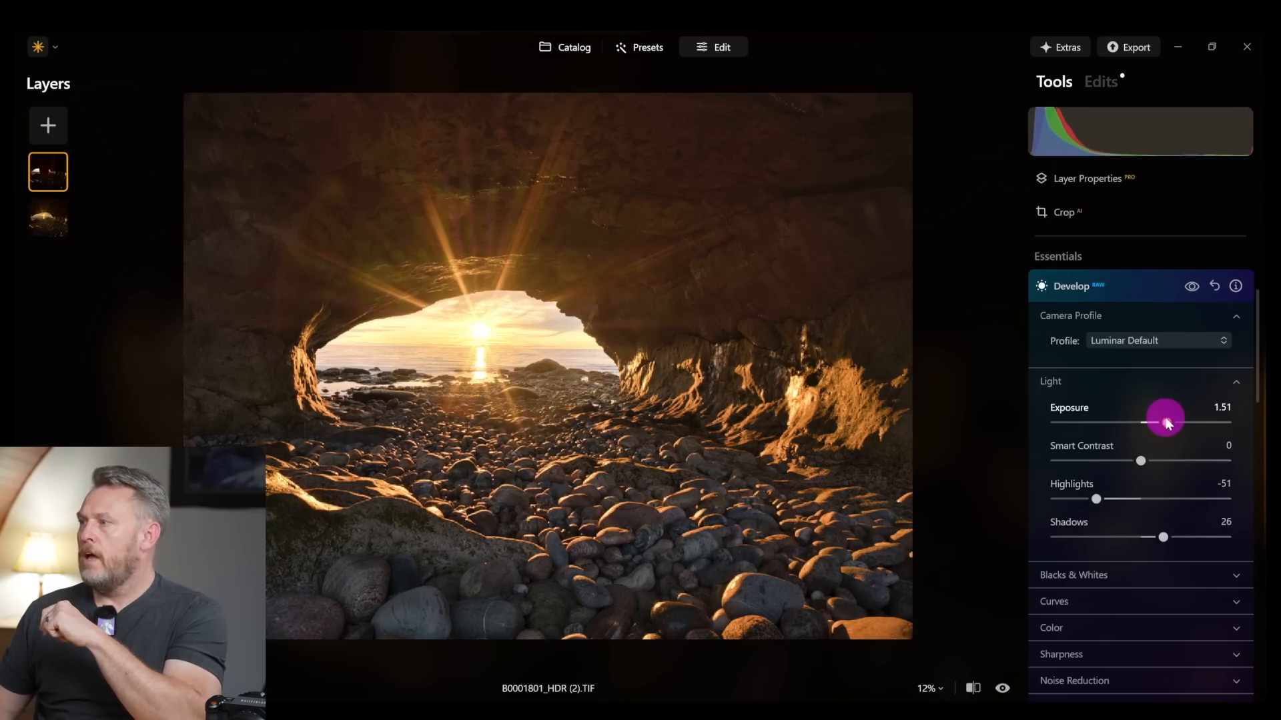
left_click(1098, 501)
left_click_drag(1135, 497, 1188, 539)
left_click(1159, 540)
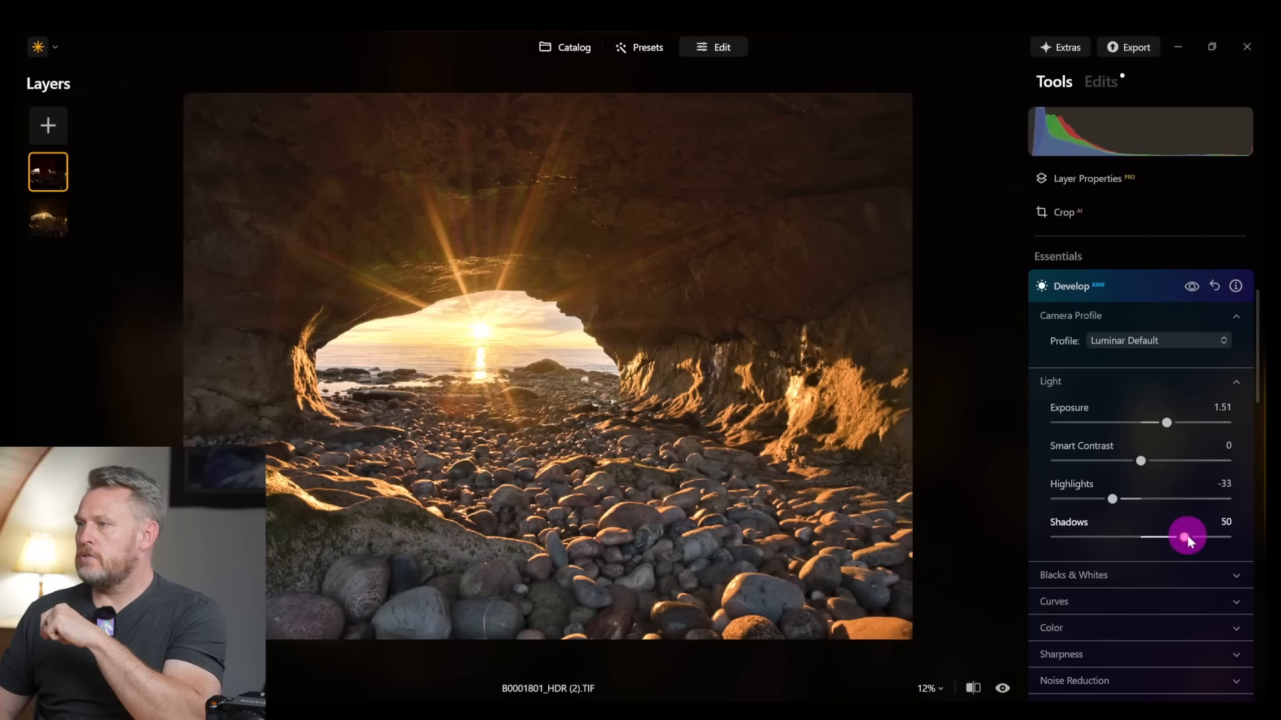